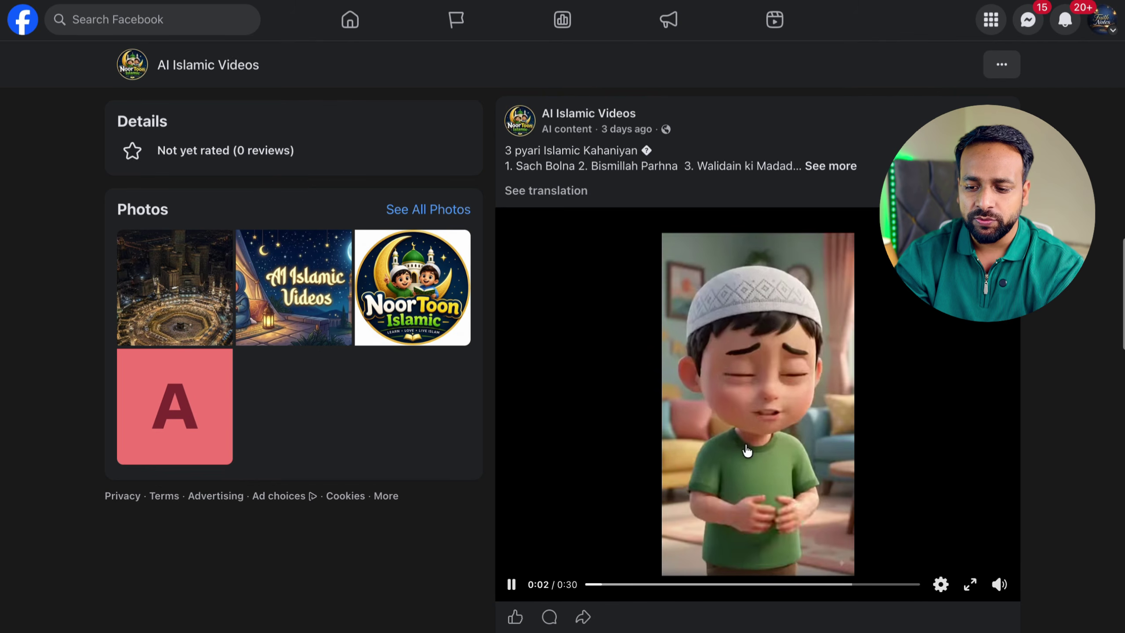
Step: Watch and pause the reel of the elderly couple praying at the Kaaba, check its engagement, and close it
scroll(768, 349, "down", 2)
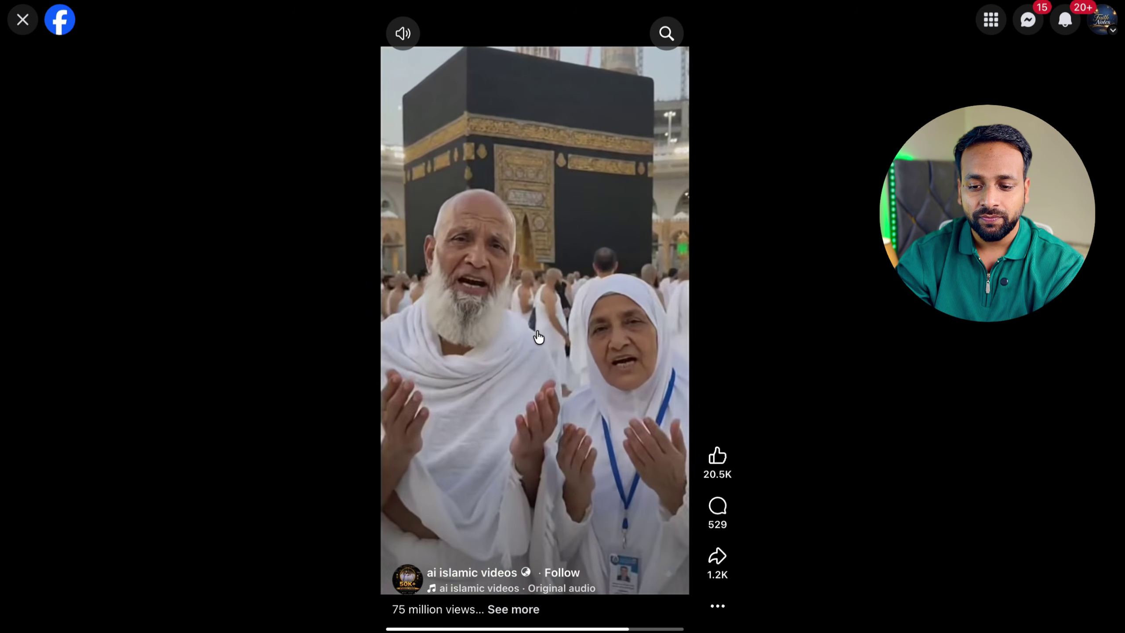
left_click(538, 336)
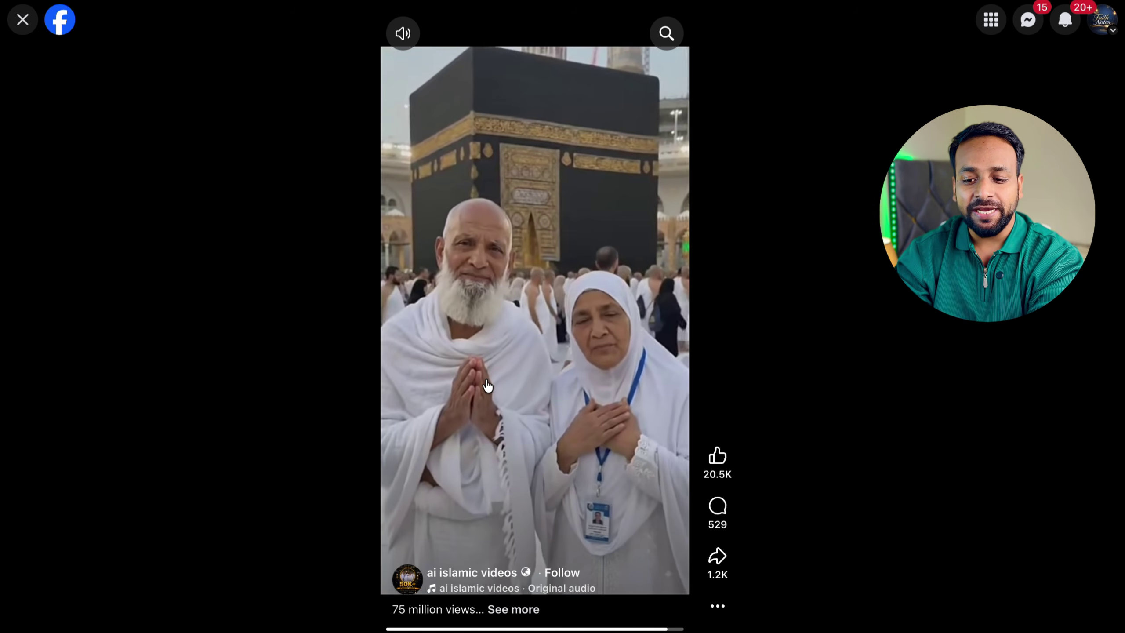
mouse_move(714, 489)
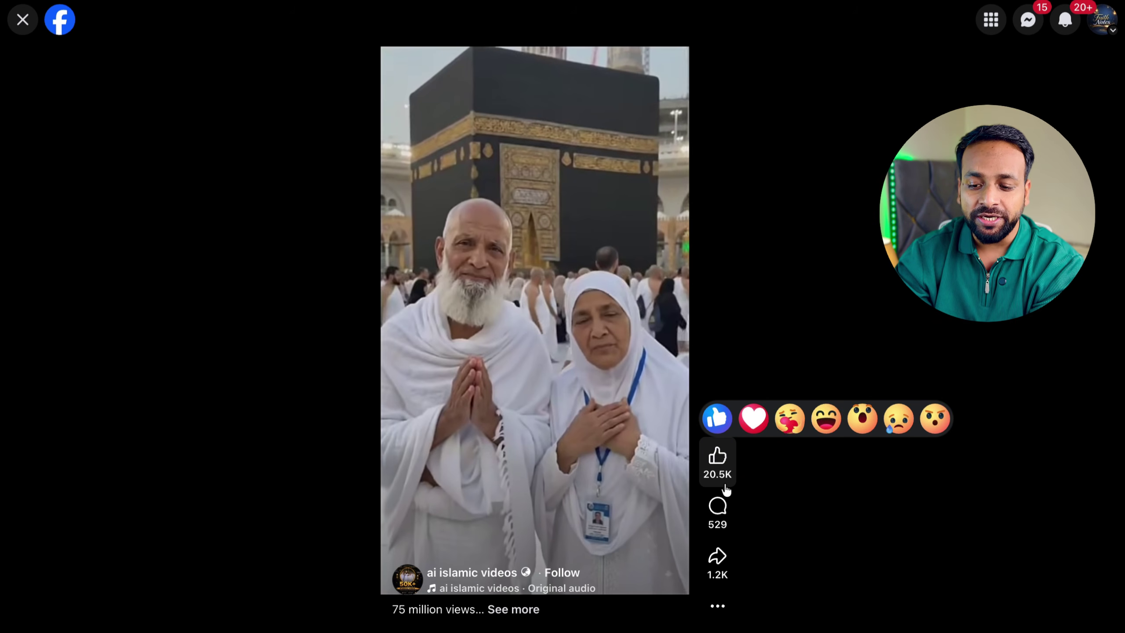
left_click(24, 21)
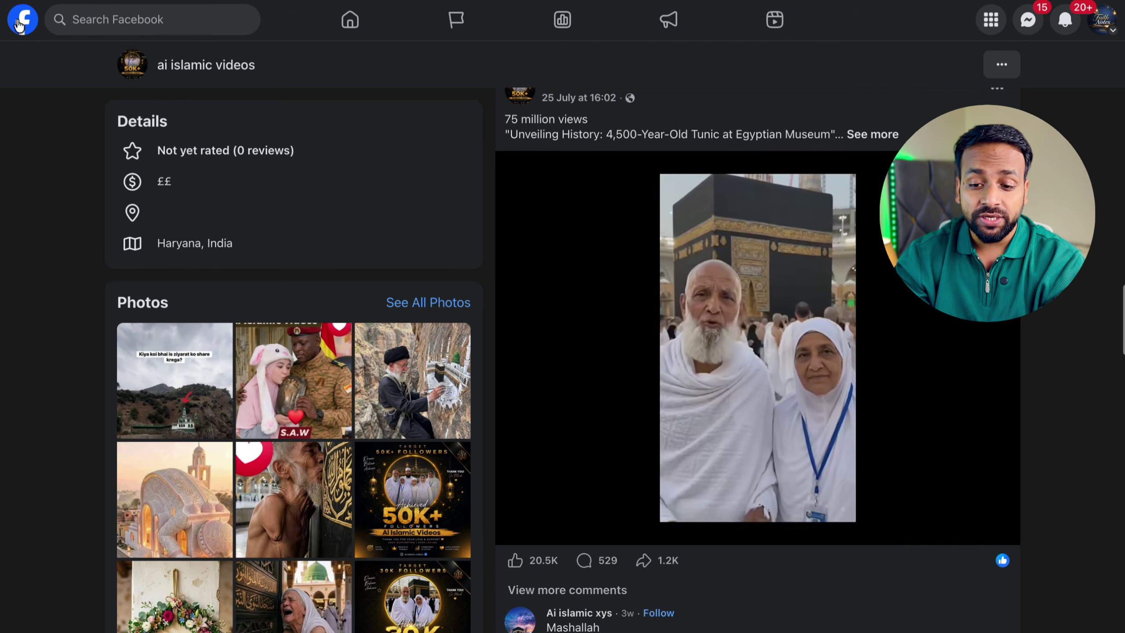
Step: Open the ai islamic videos page from its Kaaba reel post and look over its profile and posts
scroll(536, 158, "up", 2)
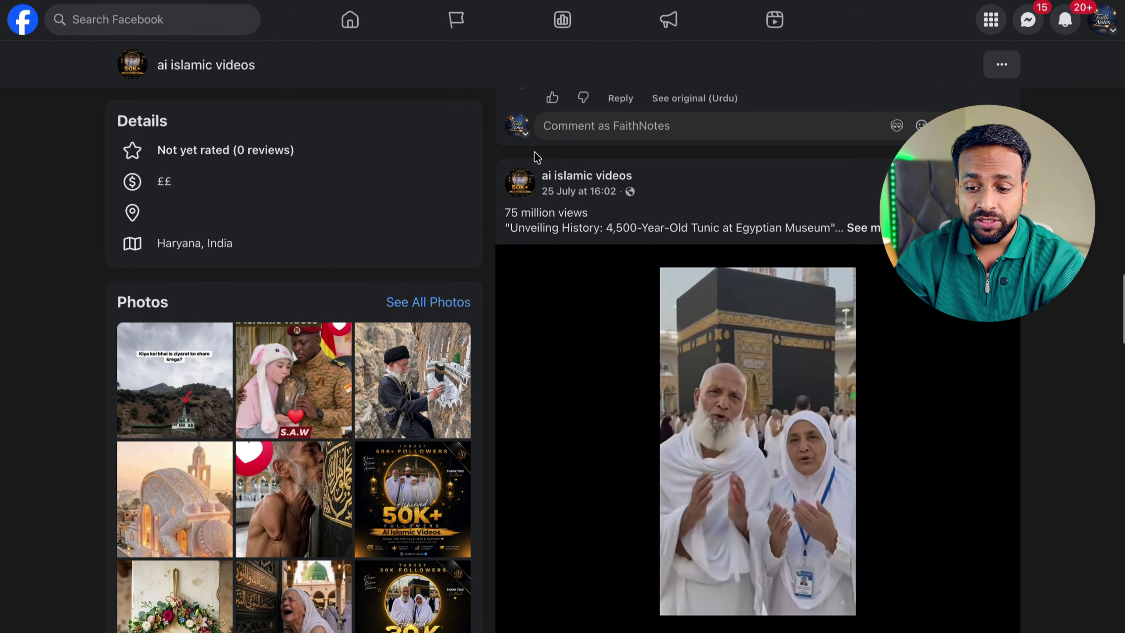
left_click(574, 183)
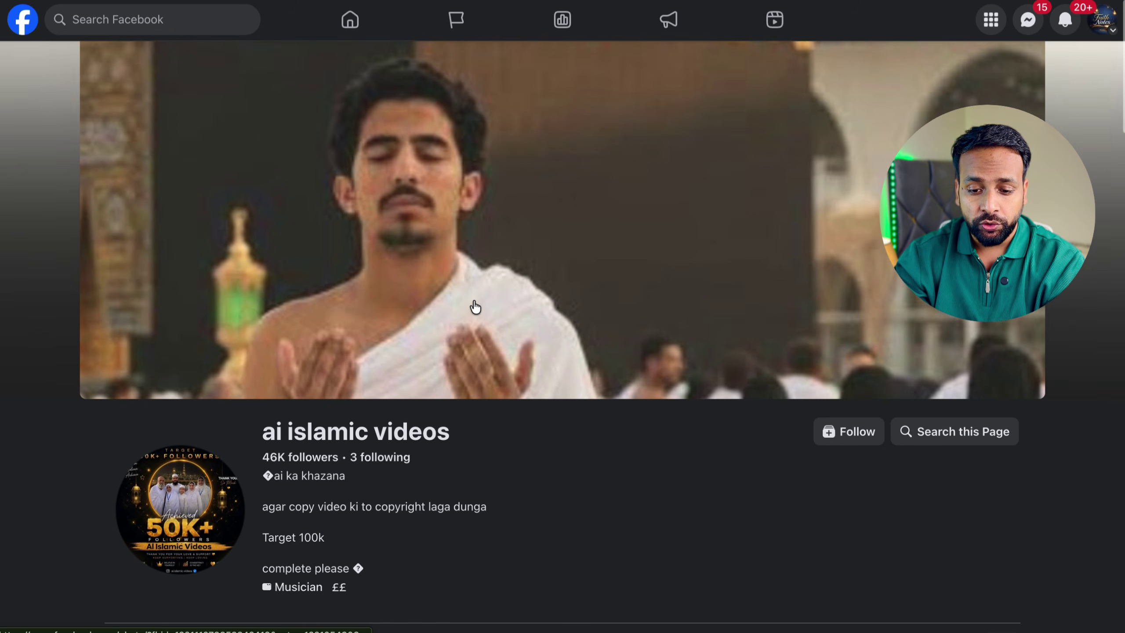
scroll(472, 306, "down", 10)
scroll(536, 230, "up", 5)
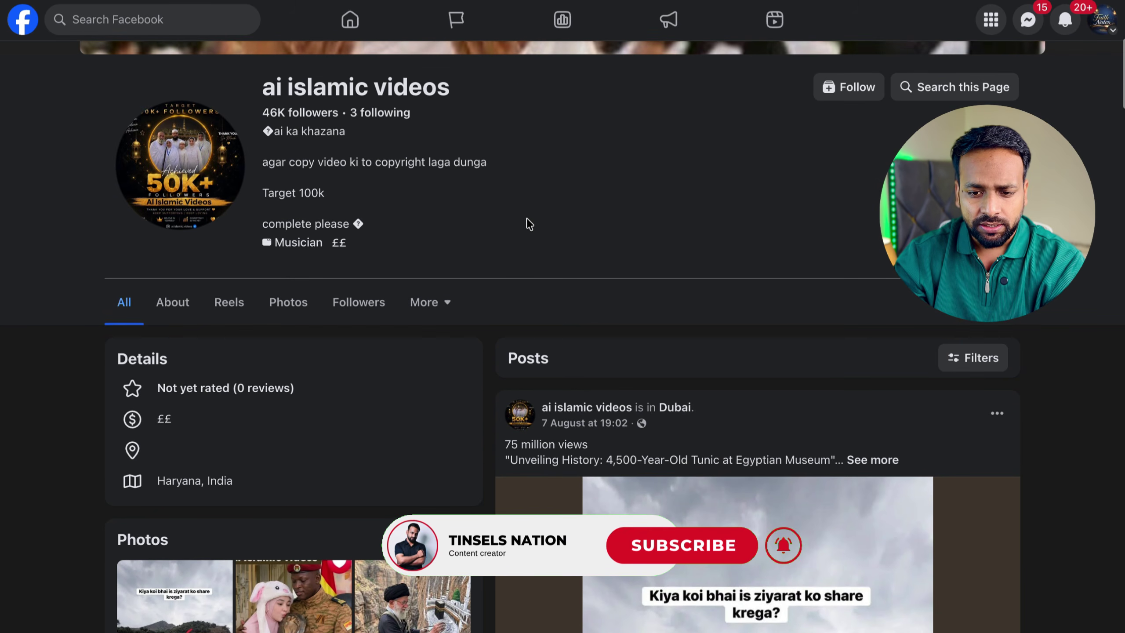
Step: Check the ai islamic videos page's followers list and its profile creation details
left_click(312, 114)
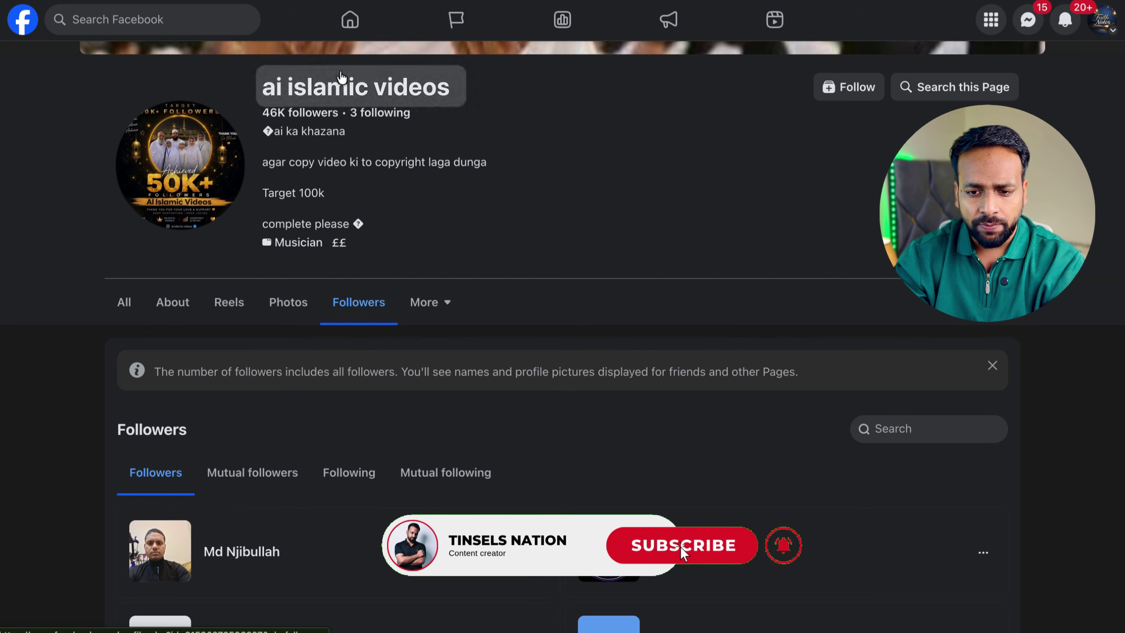
left_click(355, 91)
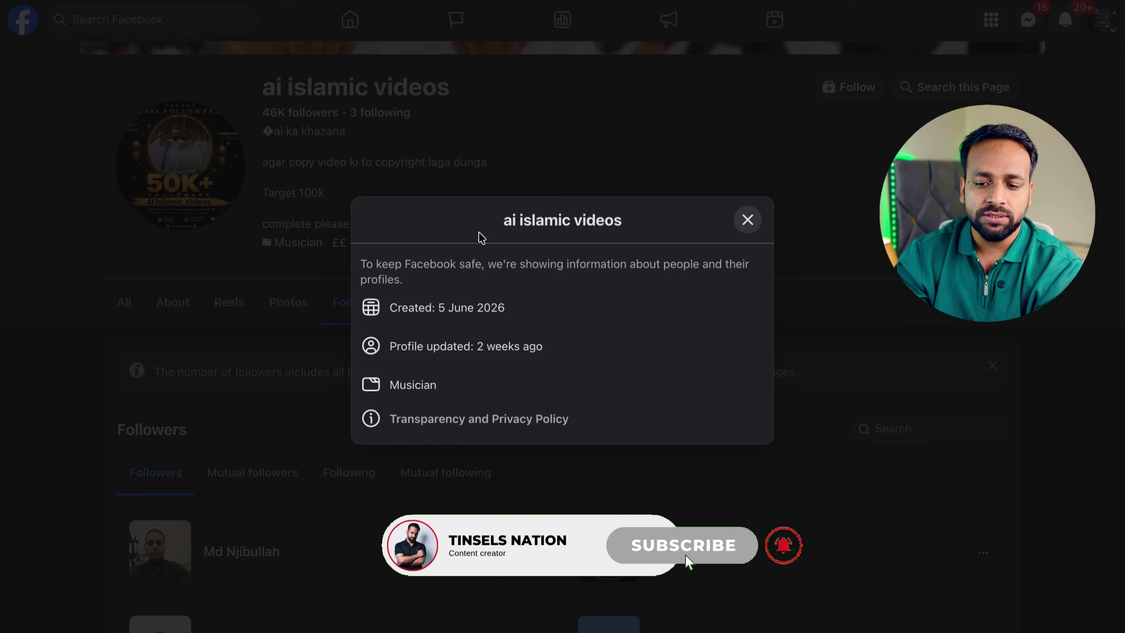
left_click(448, 184)
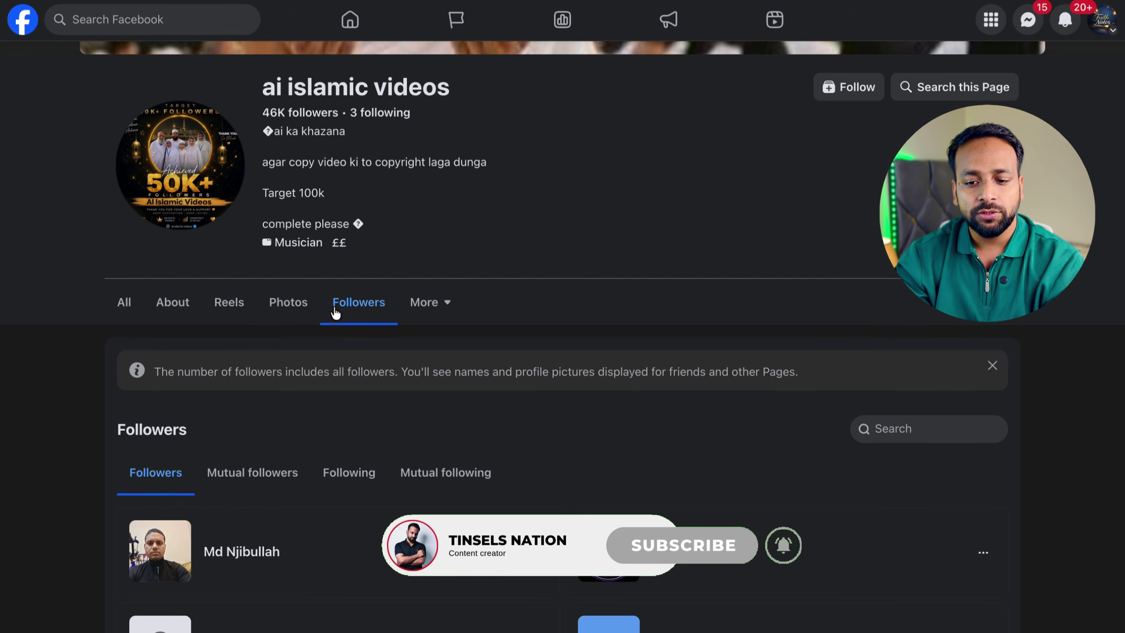
Step: Browse the ai islamic videos page's reels and examine their view counts
left_click(243, 310)
scroll(533, 432, "down", 4)
scroll(533, 432, "down", 6)
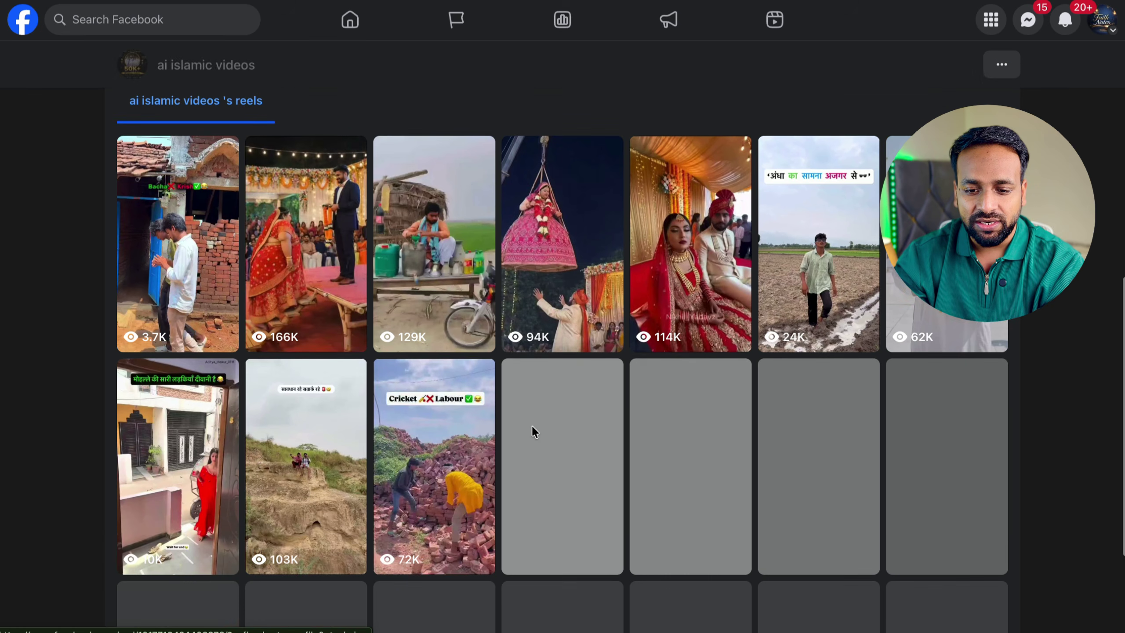
scroll(532, 429, "down", 7)
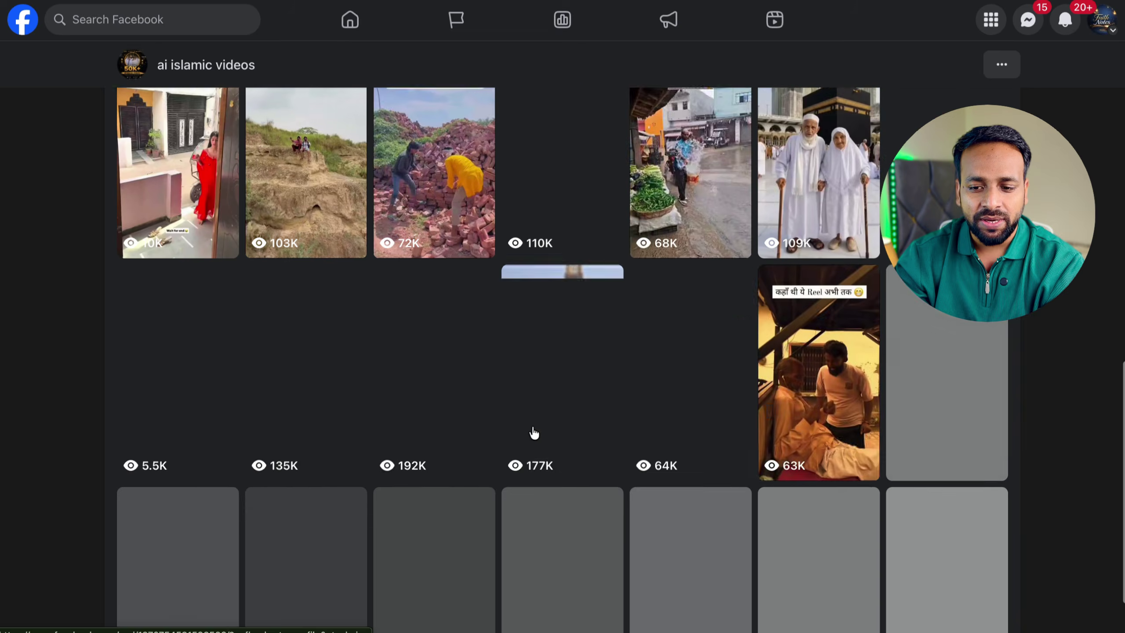
scroll(533, 431, "down", 8)
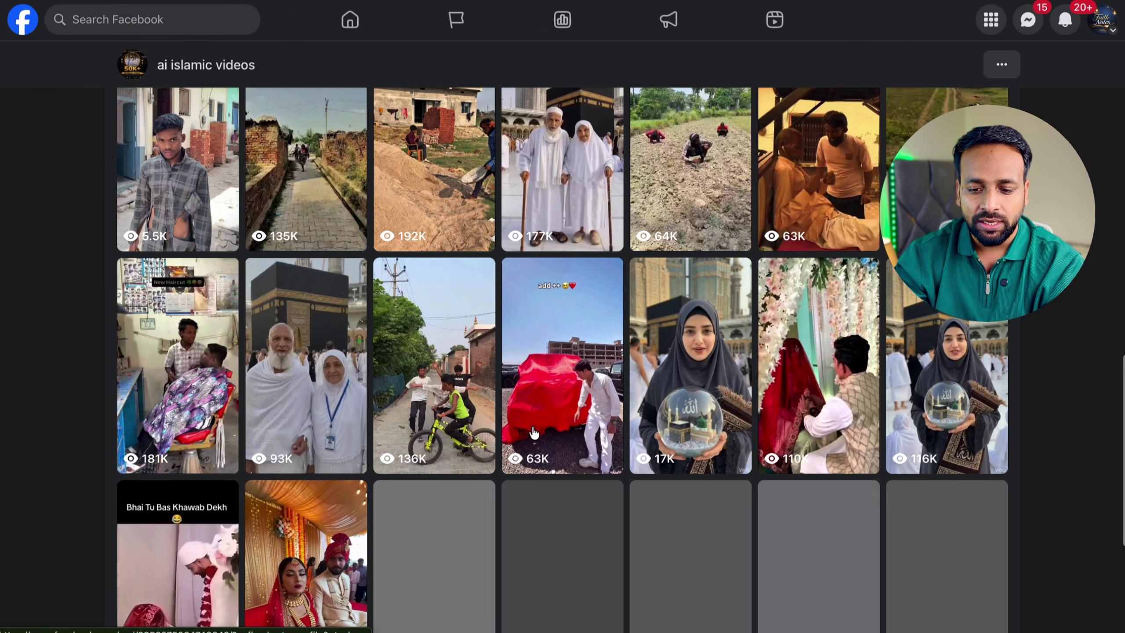
scroll(533, 432, "down", 5)
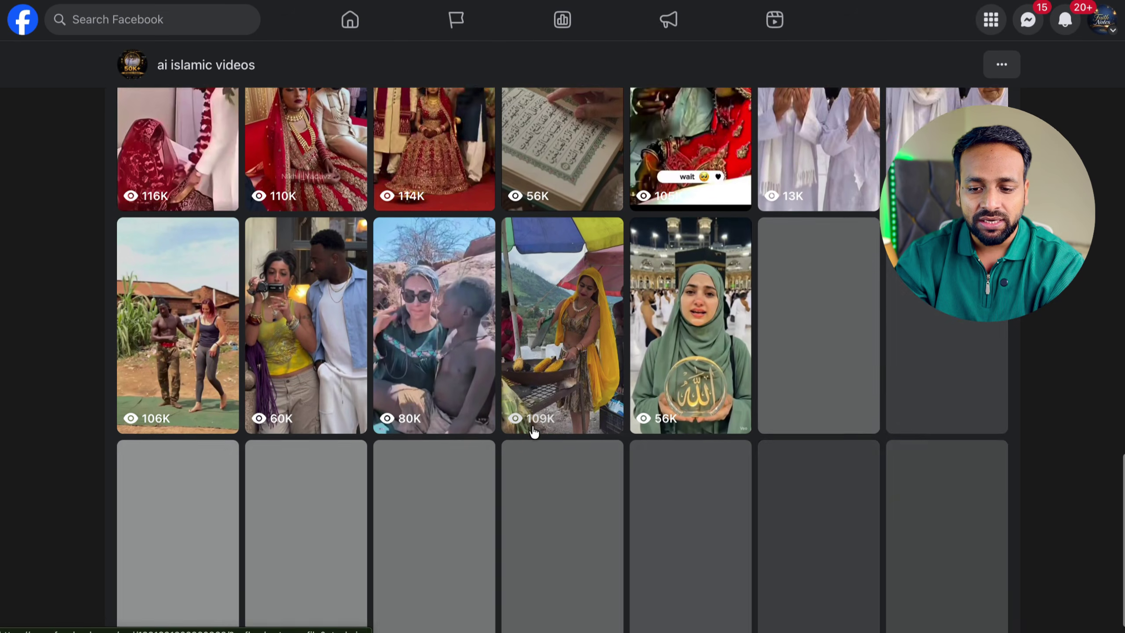
scroll(533, 430, "up", 20)
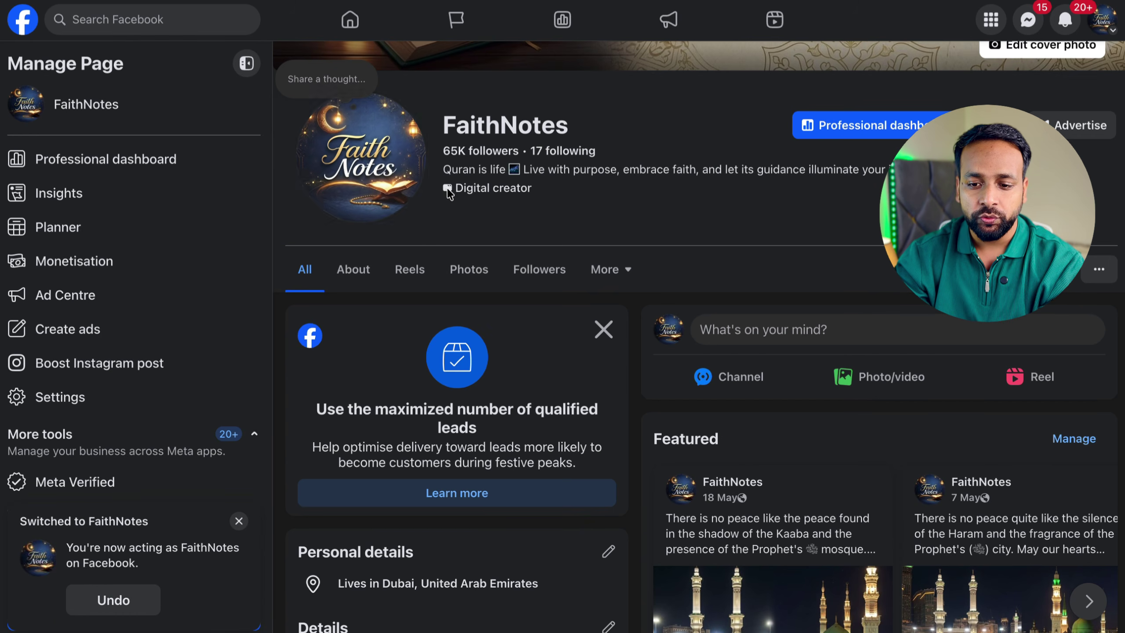
Step: Switch to the FaithNotes page and check its profile information and creation date
scroll(533, 371, "up", 5)
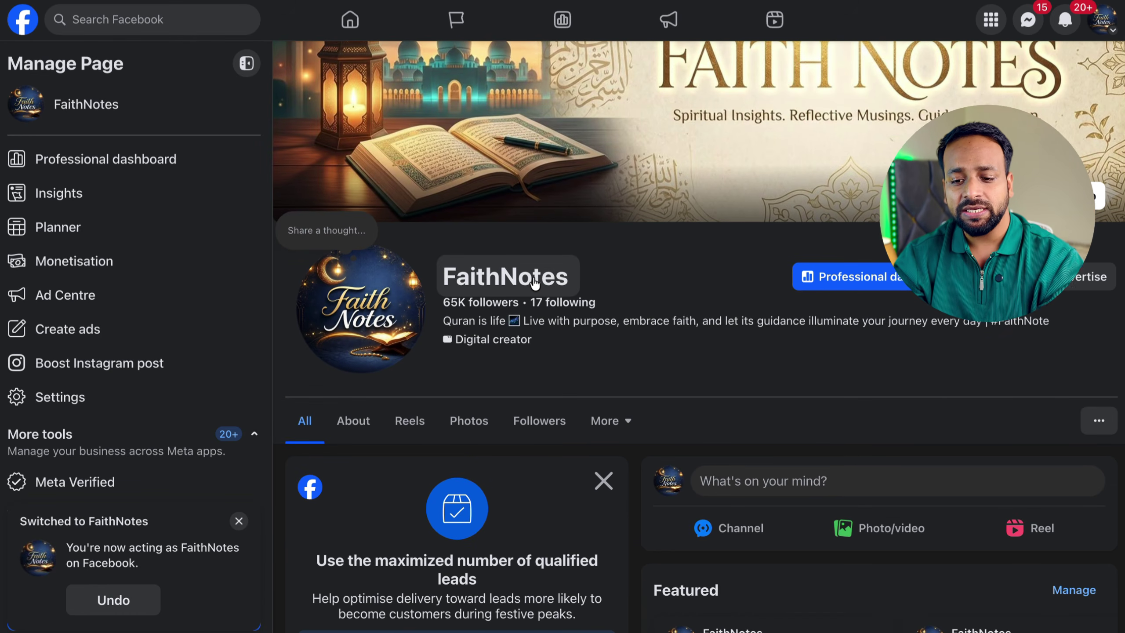
left_click(535, 282)
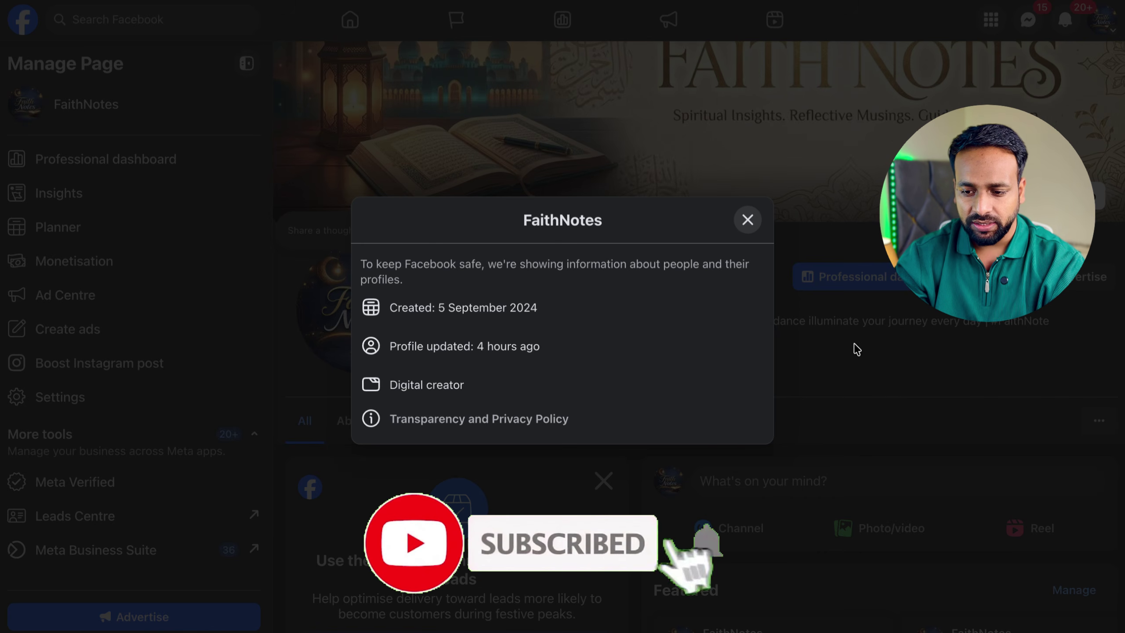
left_click(833, 376)
scroll(833, 376, "down", 2)
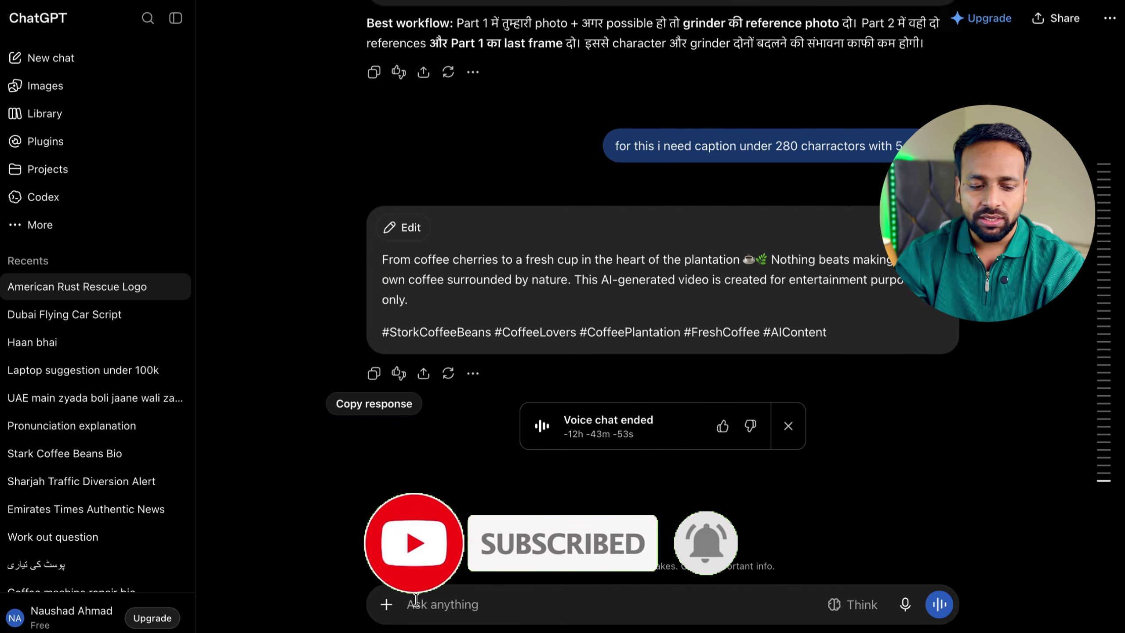
Step: In ChatGPT, request a 10-second Google Flow video prompt using a face reference, with an Islamic motivational message about never cheating anyone
left_click(442, 613)
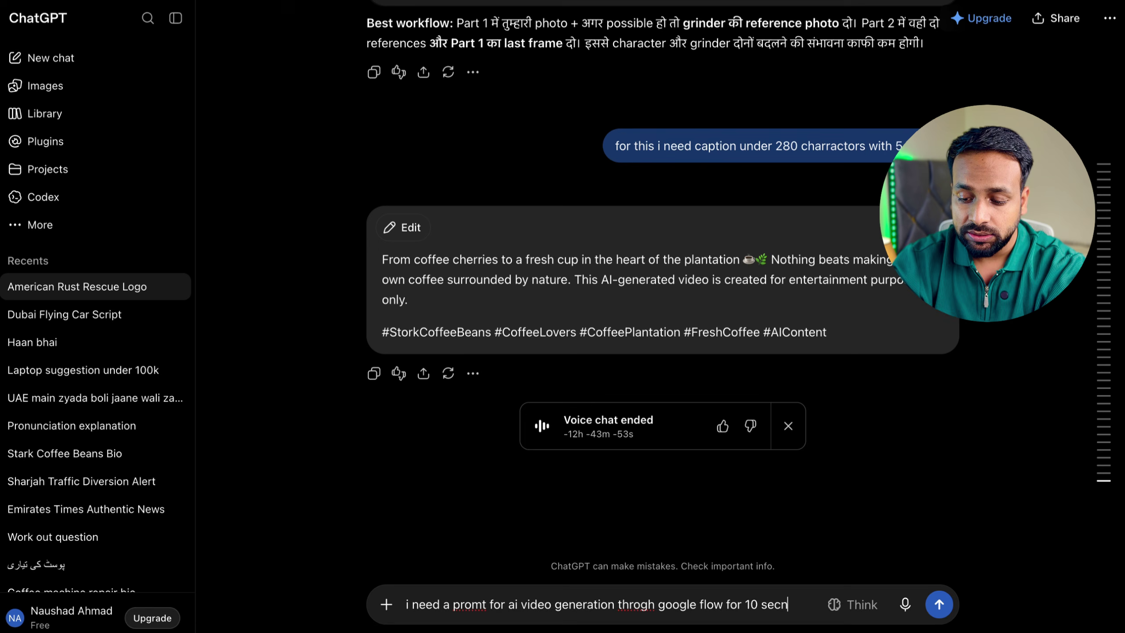
type("shold")
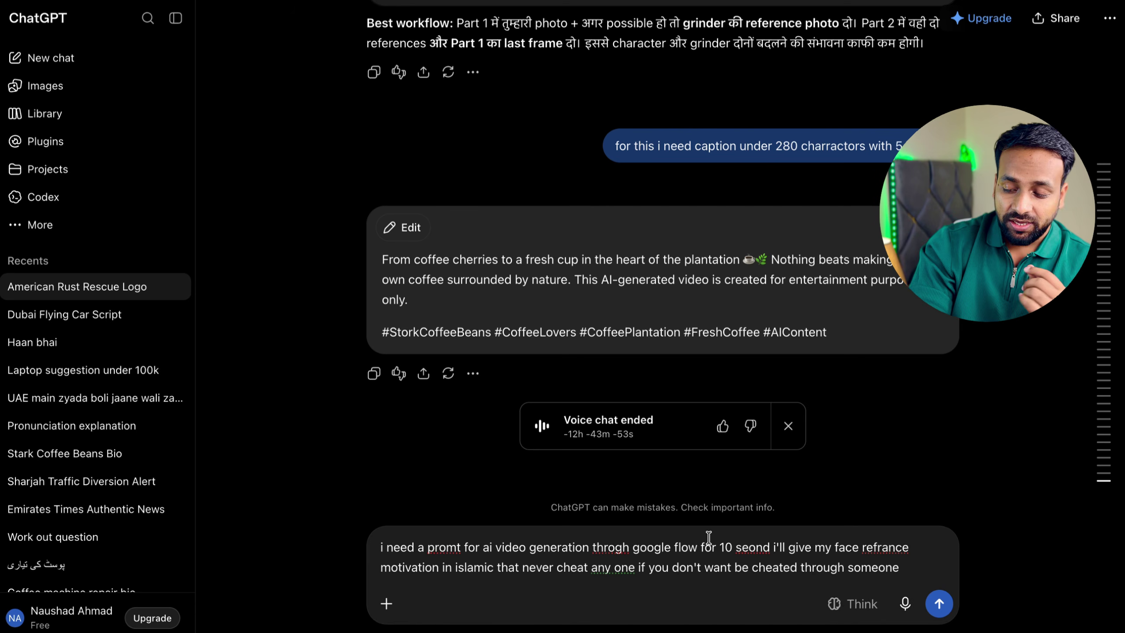
left_click(939, 603)
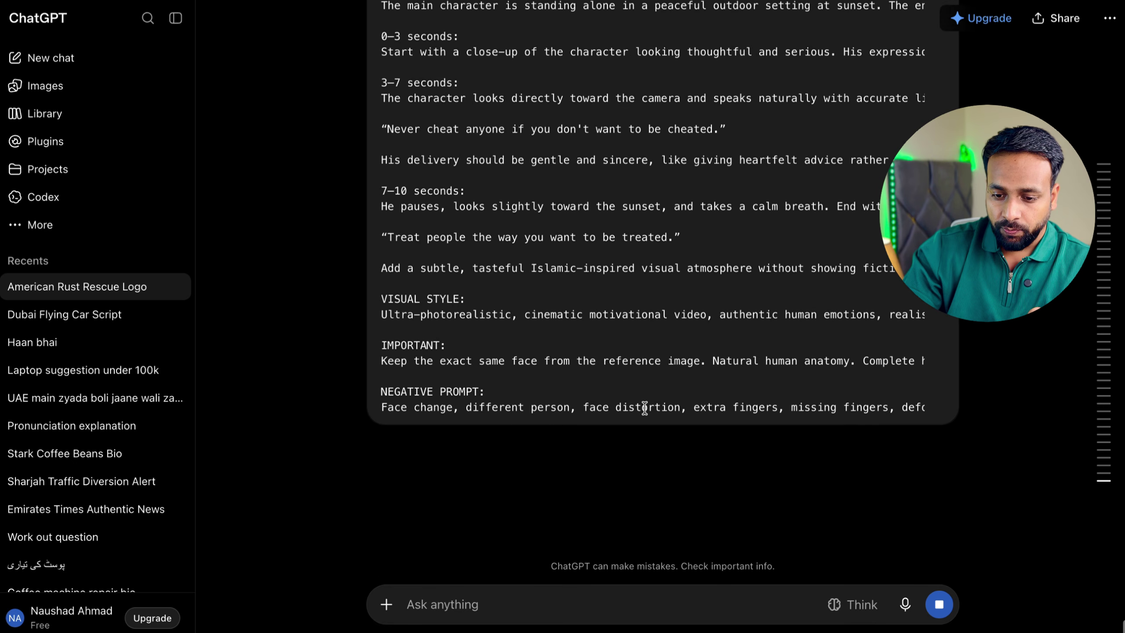
scroll(645, 407, "up", 5)
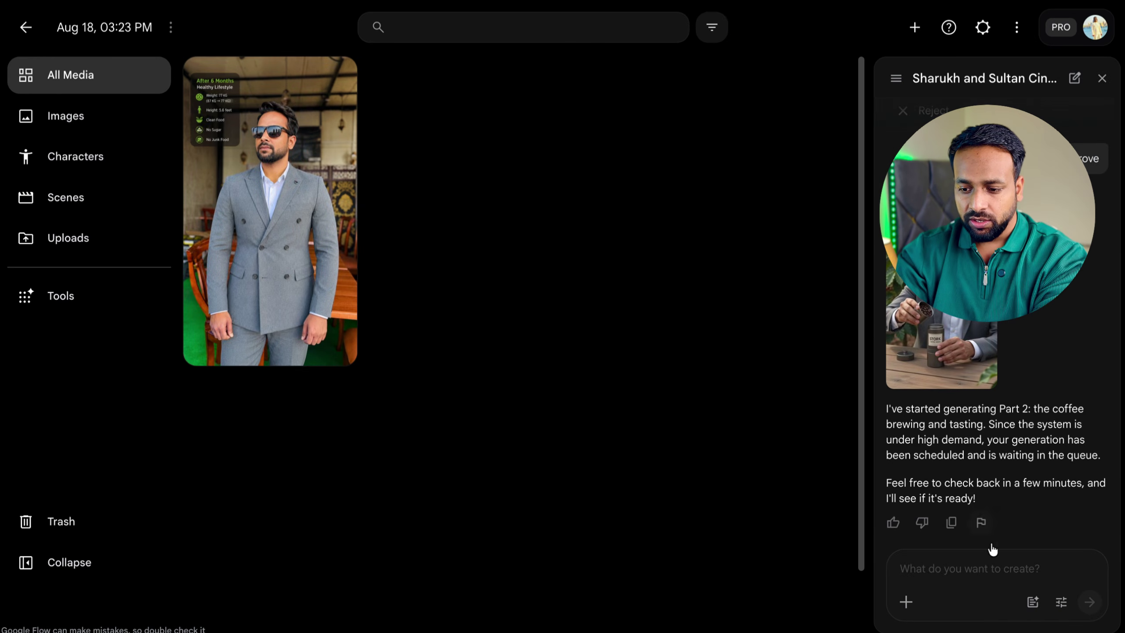
Step: Paste the generated video prompt into the Google Flow agent chat and add the grey-suit photo to it as reference
key("ctrl+v")
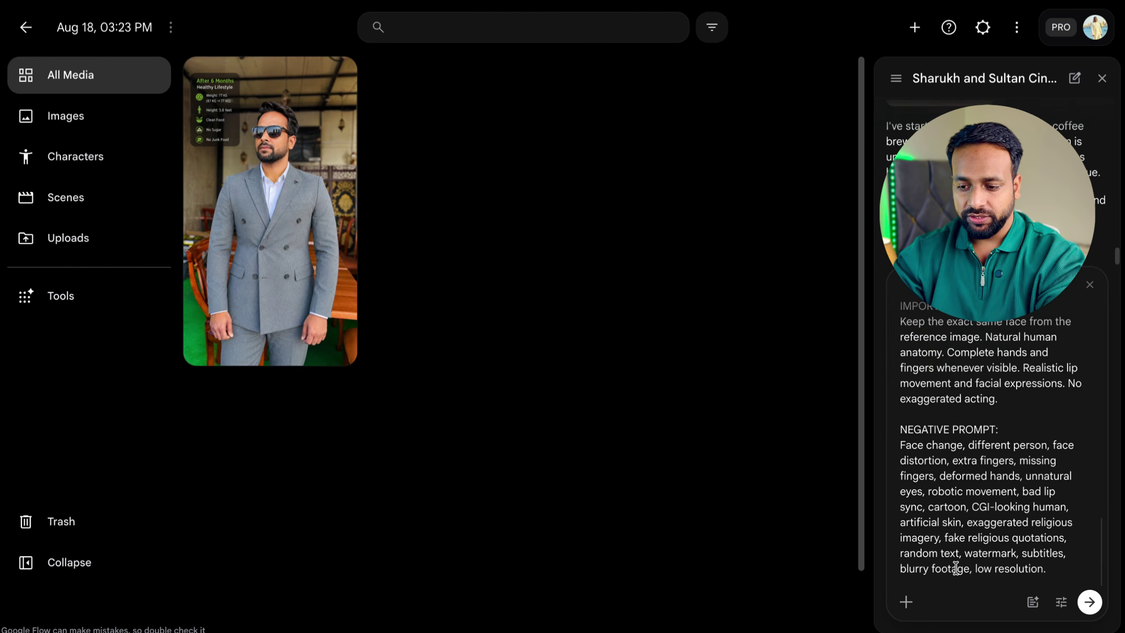
right_click(286, 234)
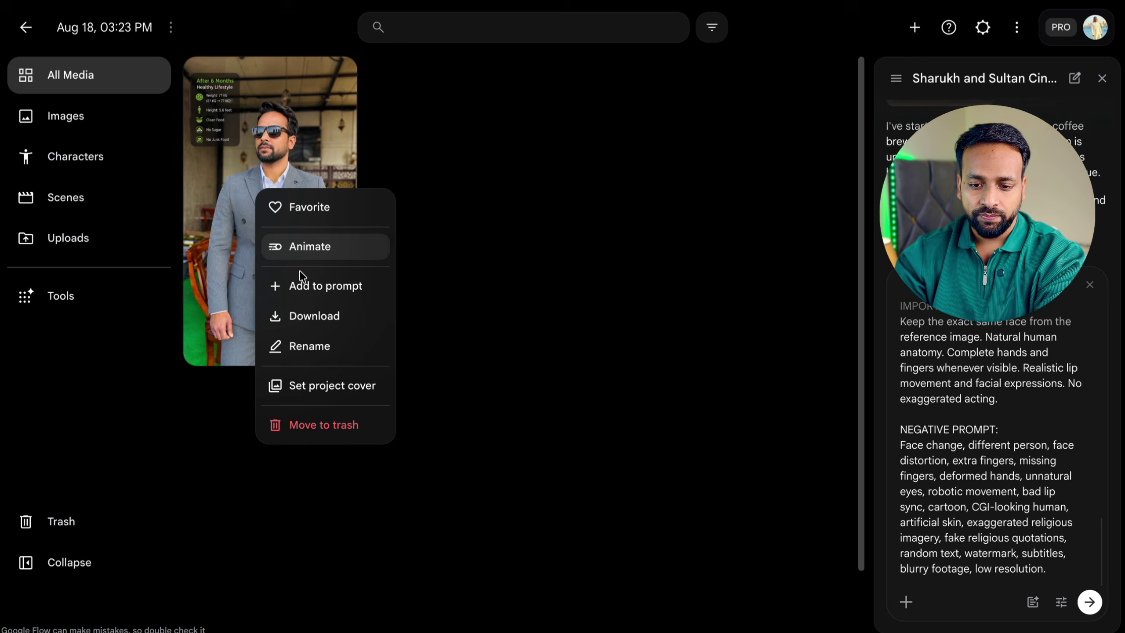
left_click(314, 286)
scroll(1056, 380, "down", 1)
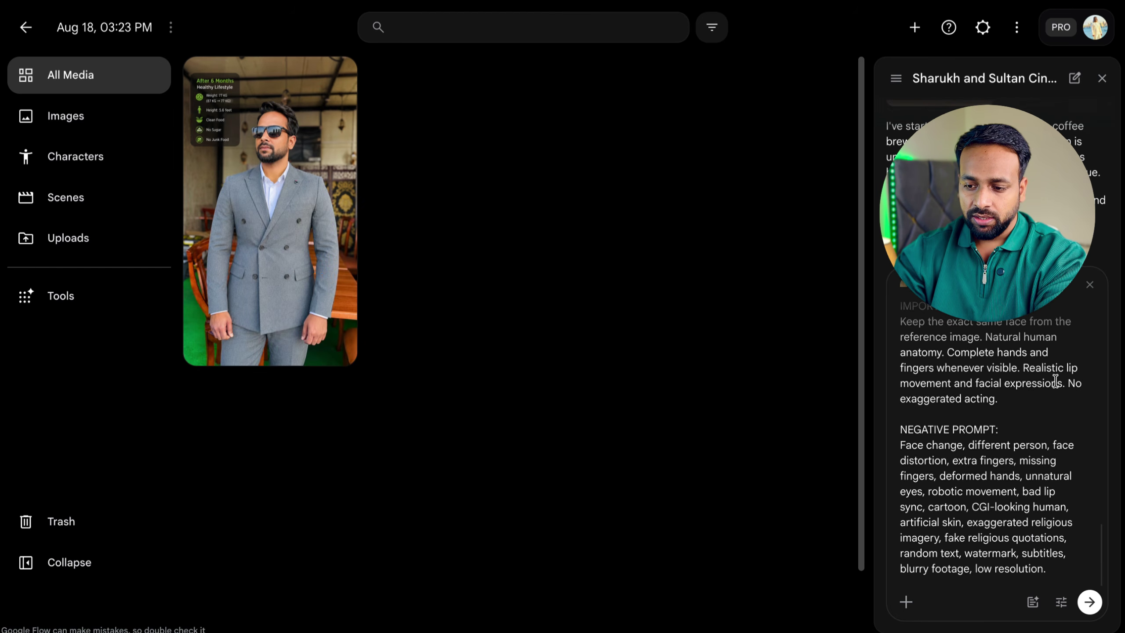
Step: Append the line "wear me a islamic dress" after the negative prompt and submit the request
left_click(1076, 573)
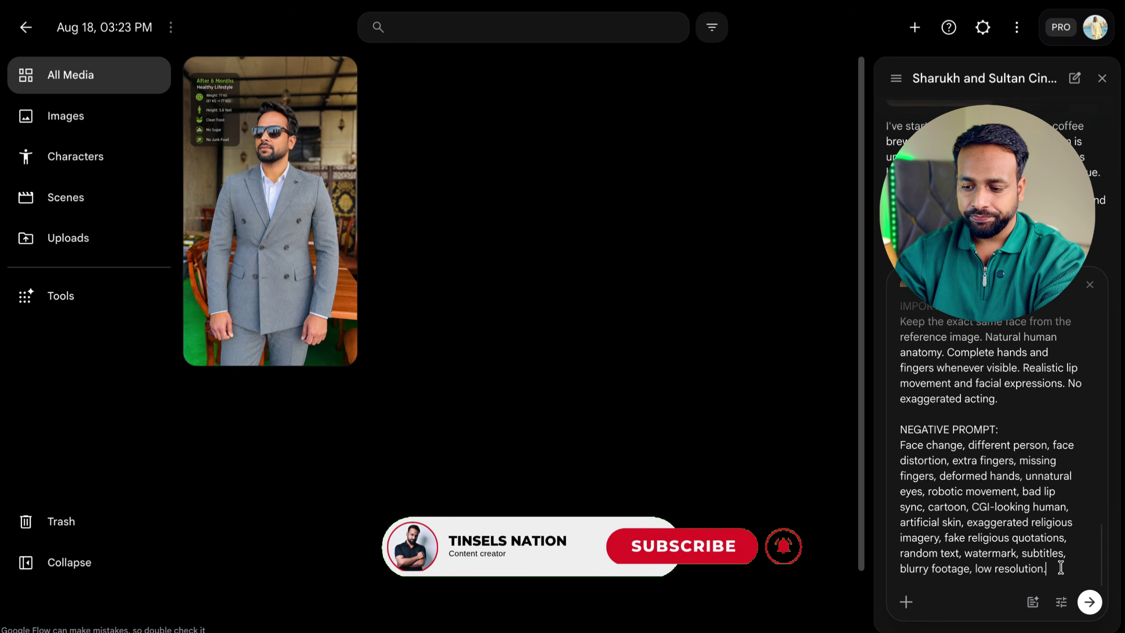
key("Return")
key("Return")
type("we")
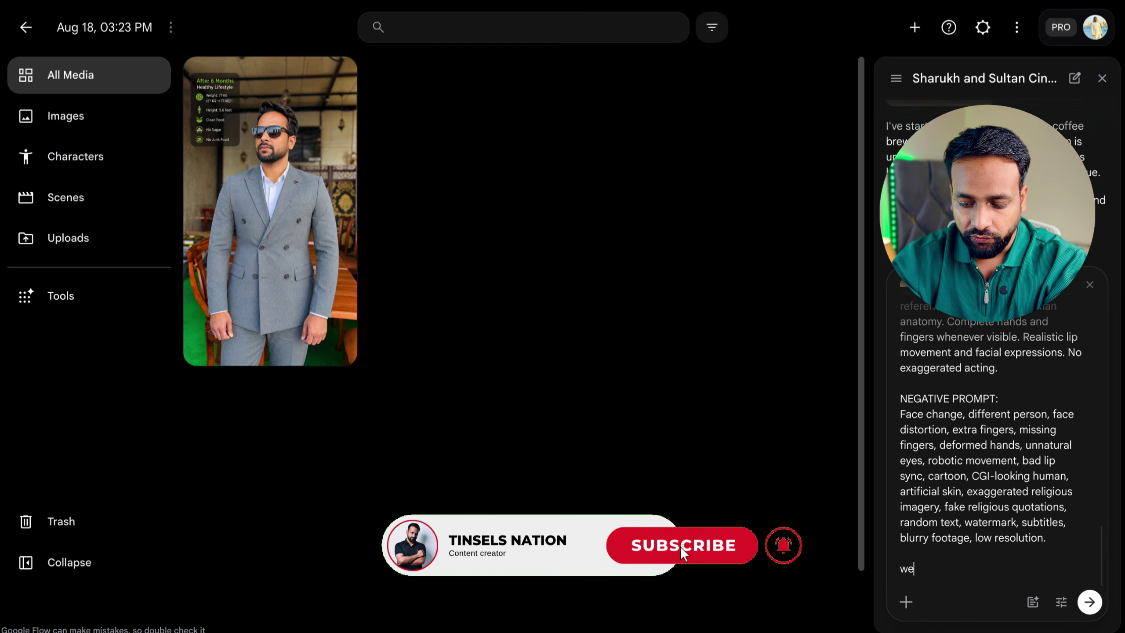
type("ar me a")
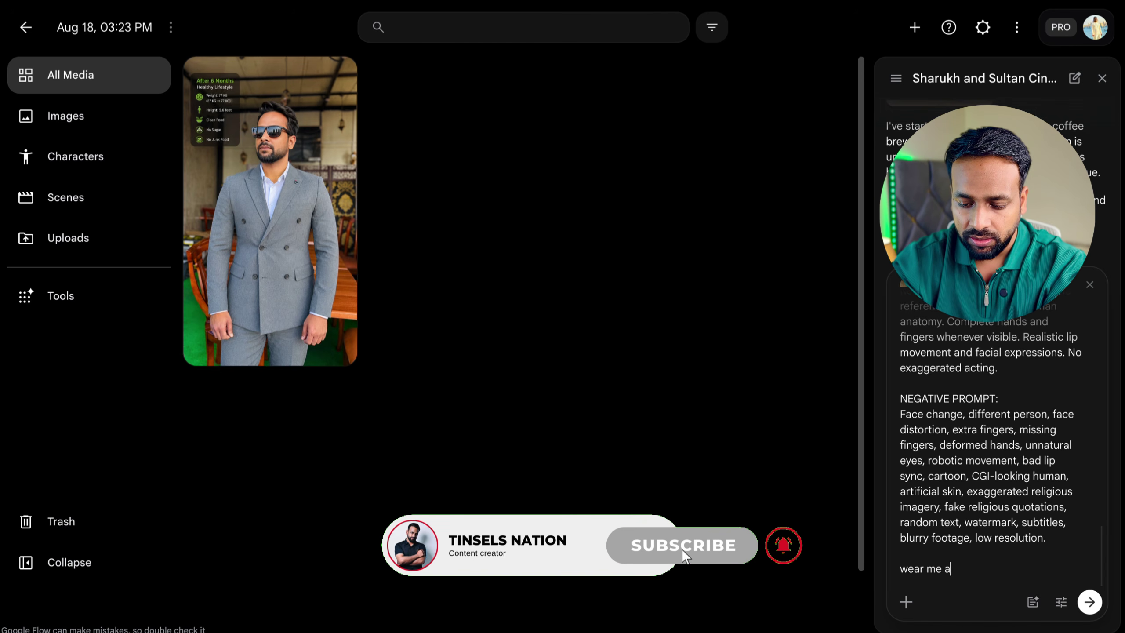
type(" islamic")
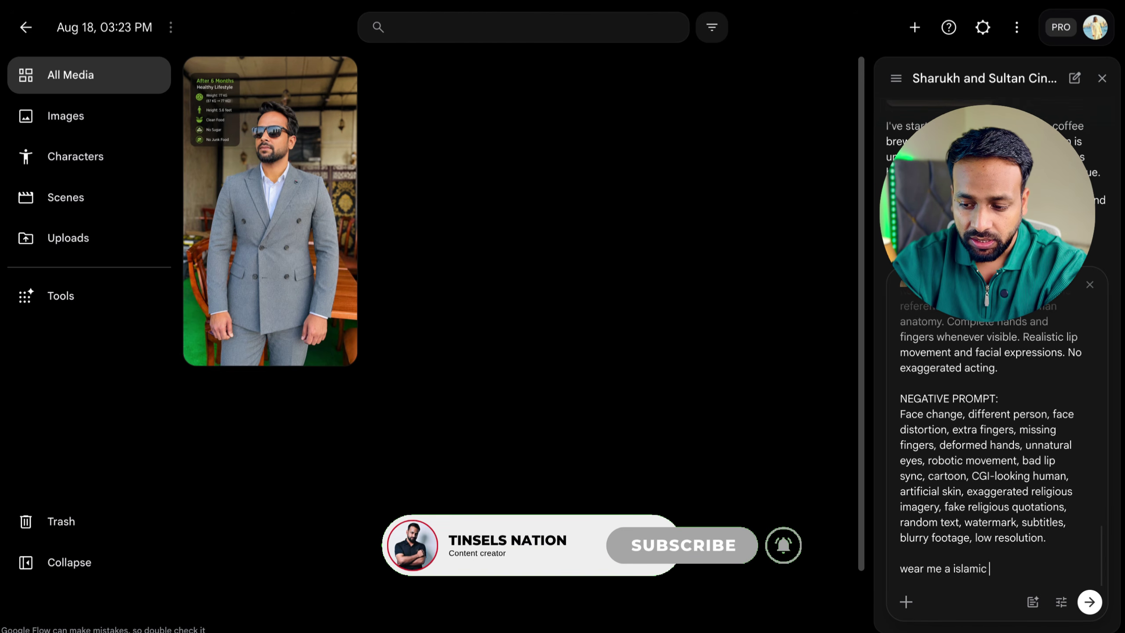
type(" dre")
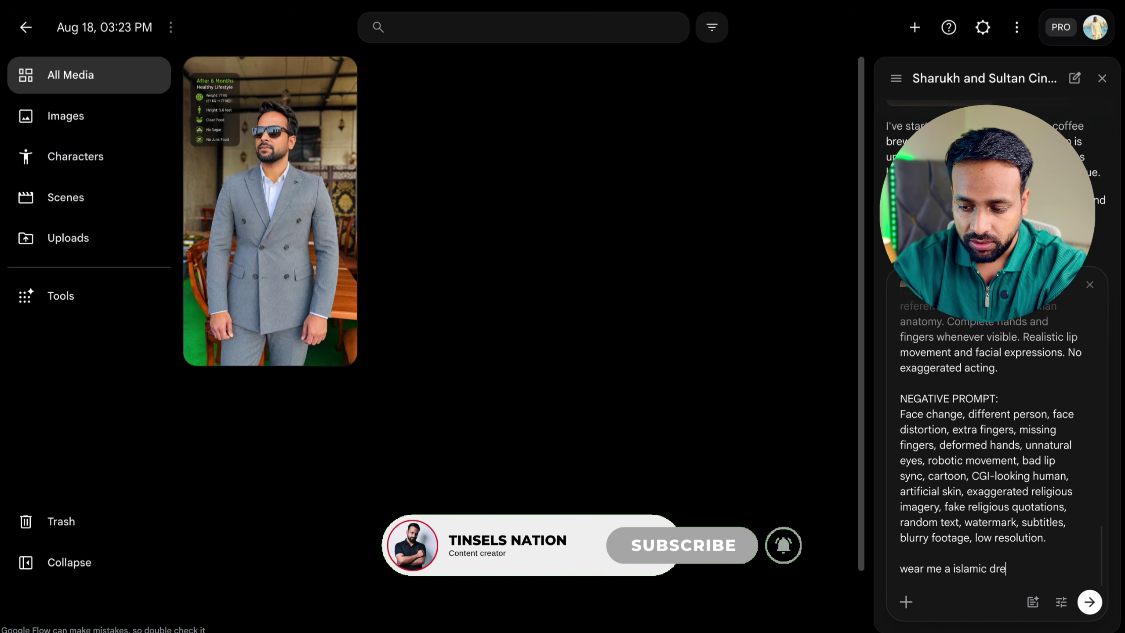
type("ss")
key("Return")
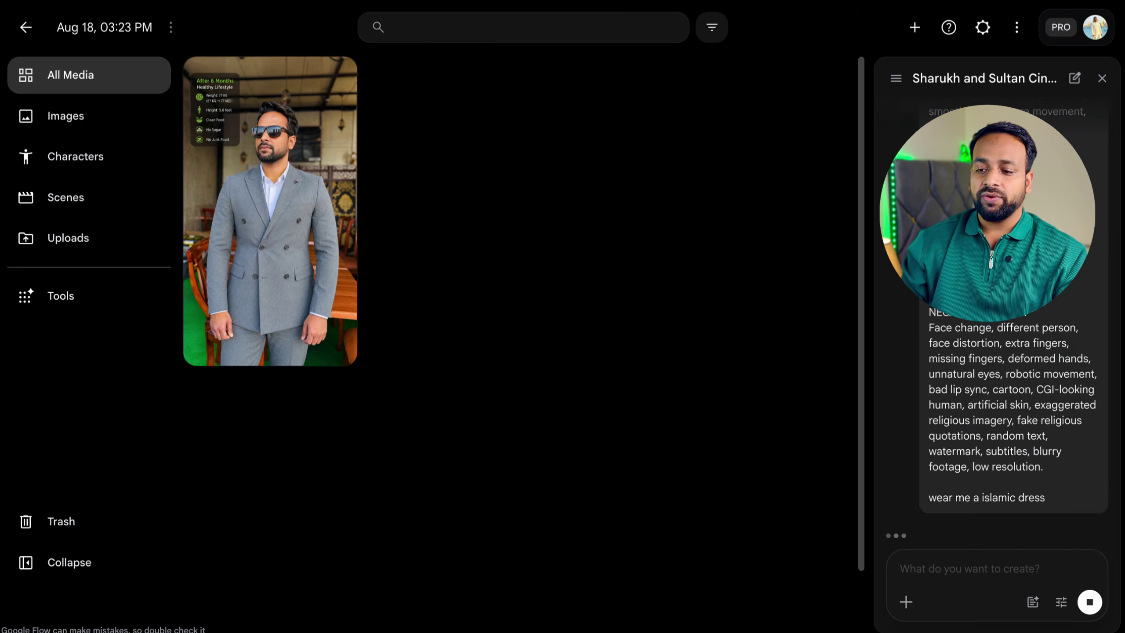
Step: Approve the video generation and review the agent's image and video generation defaults
scroll(1041, 360, "up", 5)
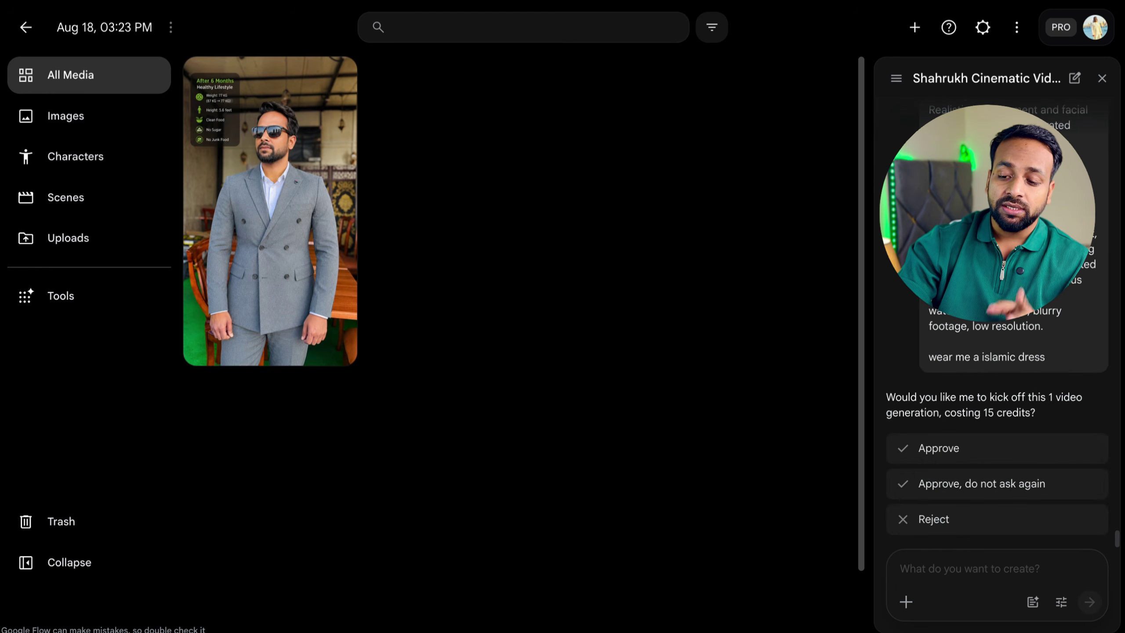
left_click(977, 457)
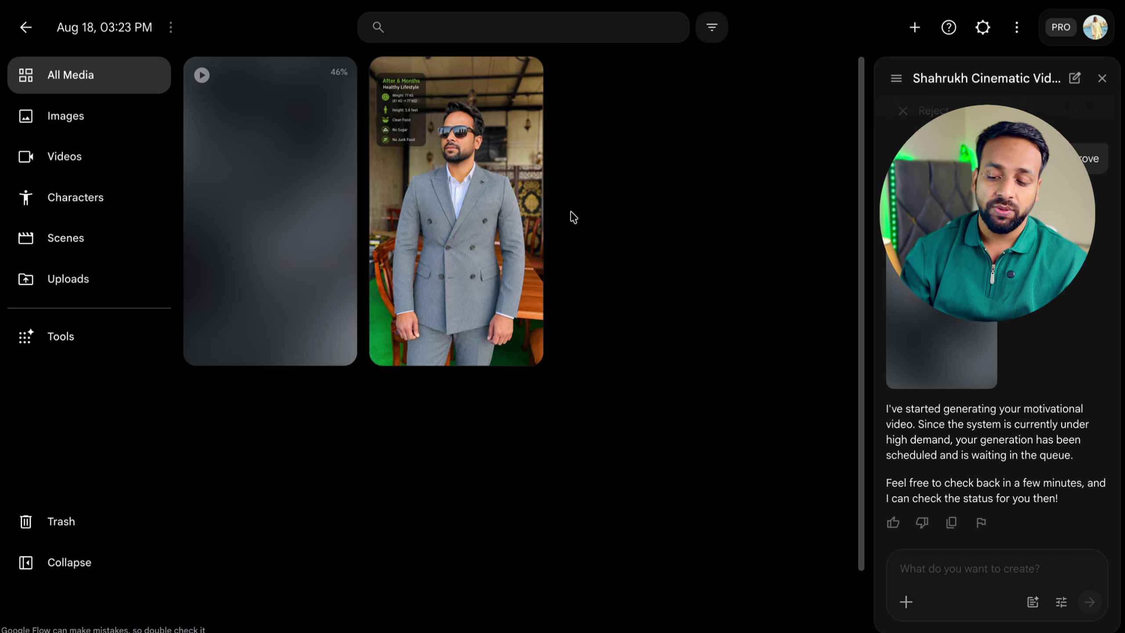
left_click(1061, 602)
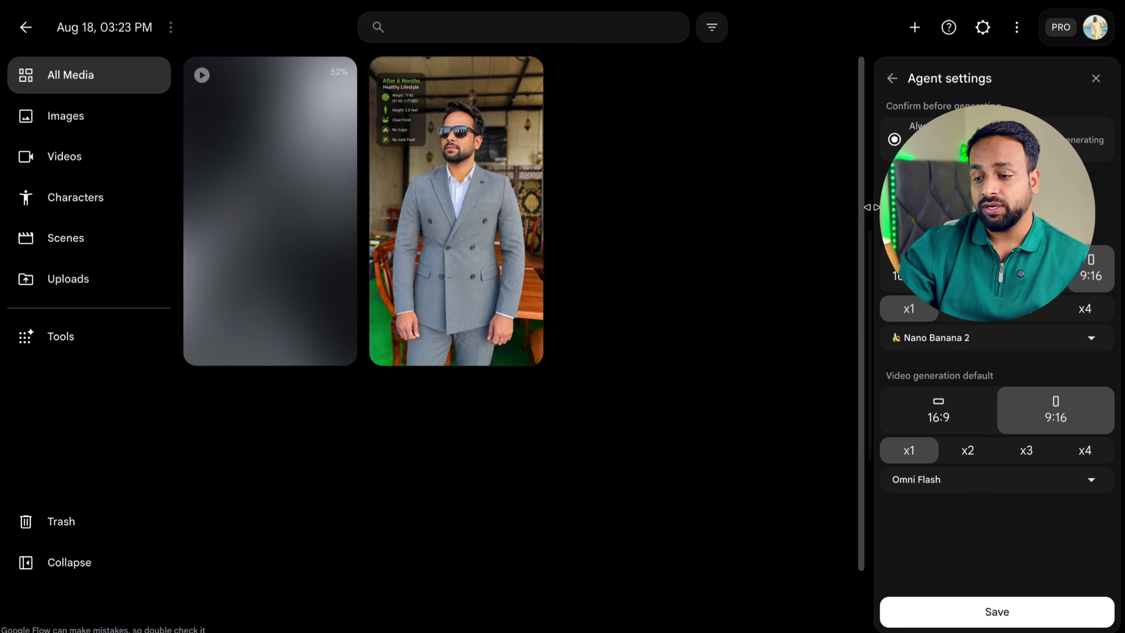
left_click(891, 77)
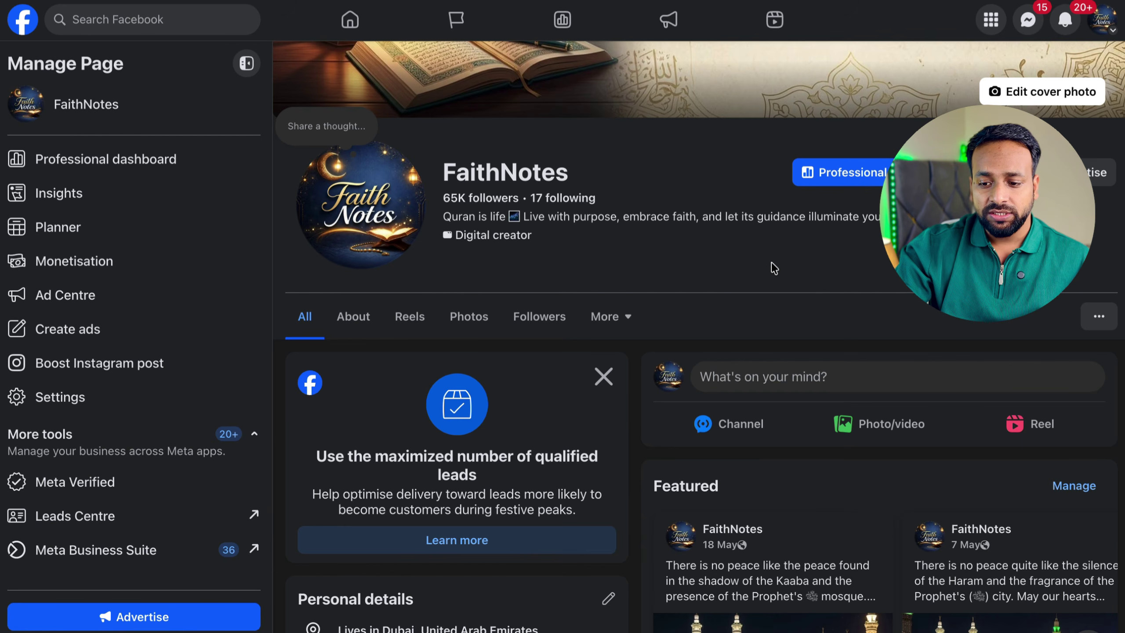
Step: Browse the FaithNotes page's posts to review its Islamic image content and the engagement on each post
scroll(772, 262, "down", 15)
scroll(772, 262, "down", 15)
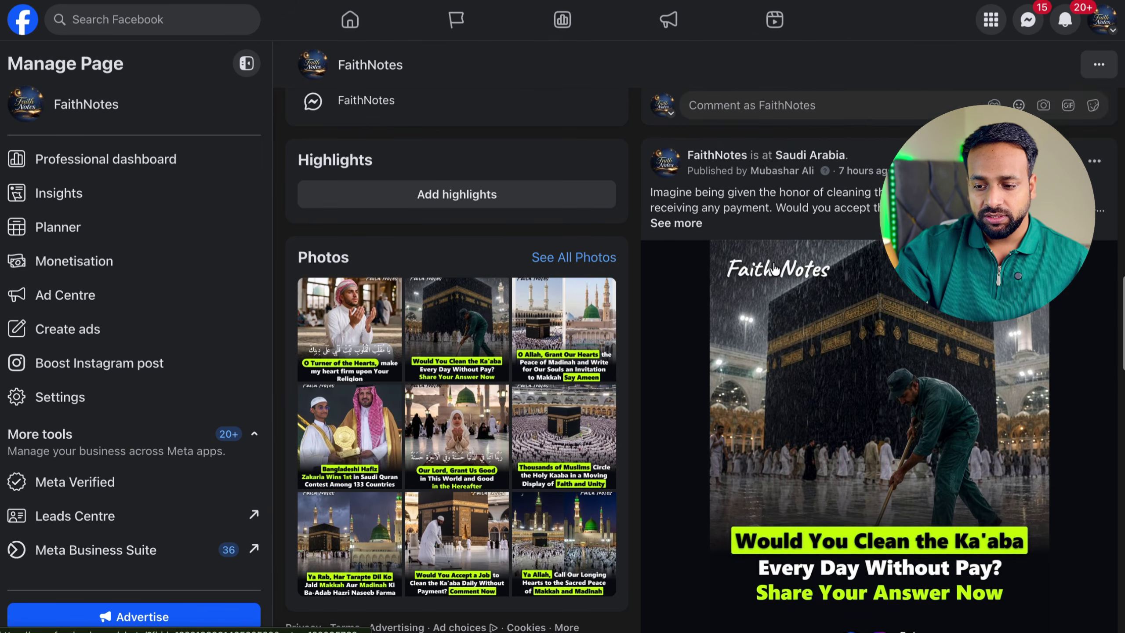
scroll(774, 268, "down", 4)
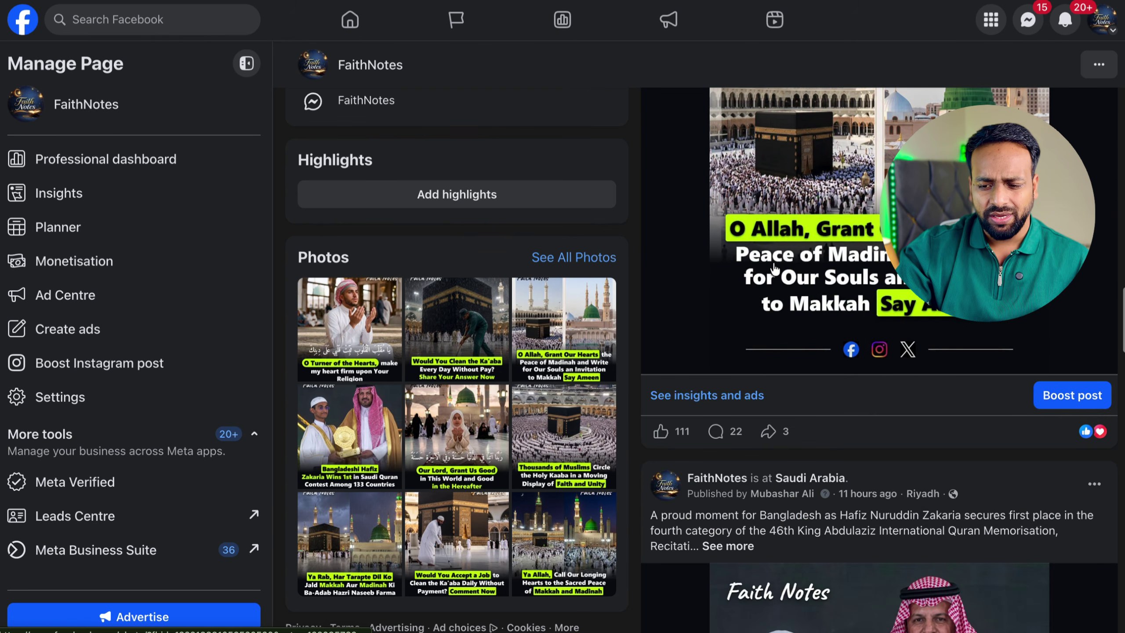
scroll(834, 309, "up", 6)
scroll(833, 309, "up", 1)
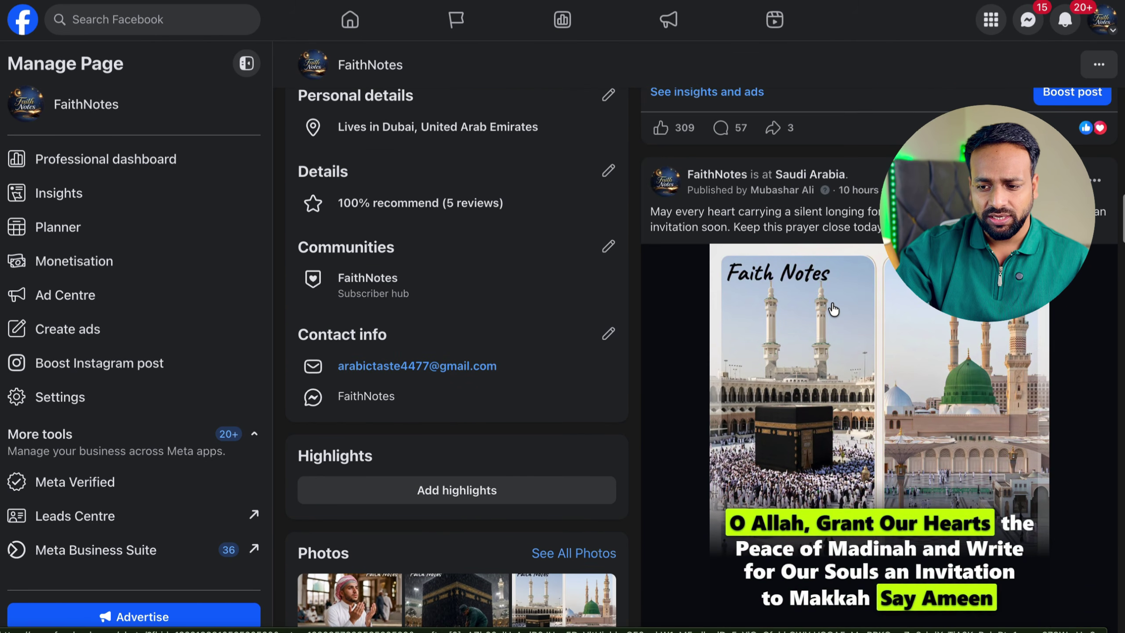
scroll(833, 309, "up", 20)
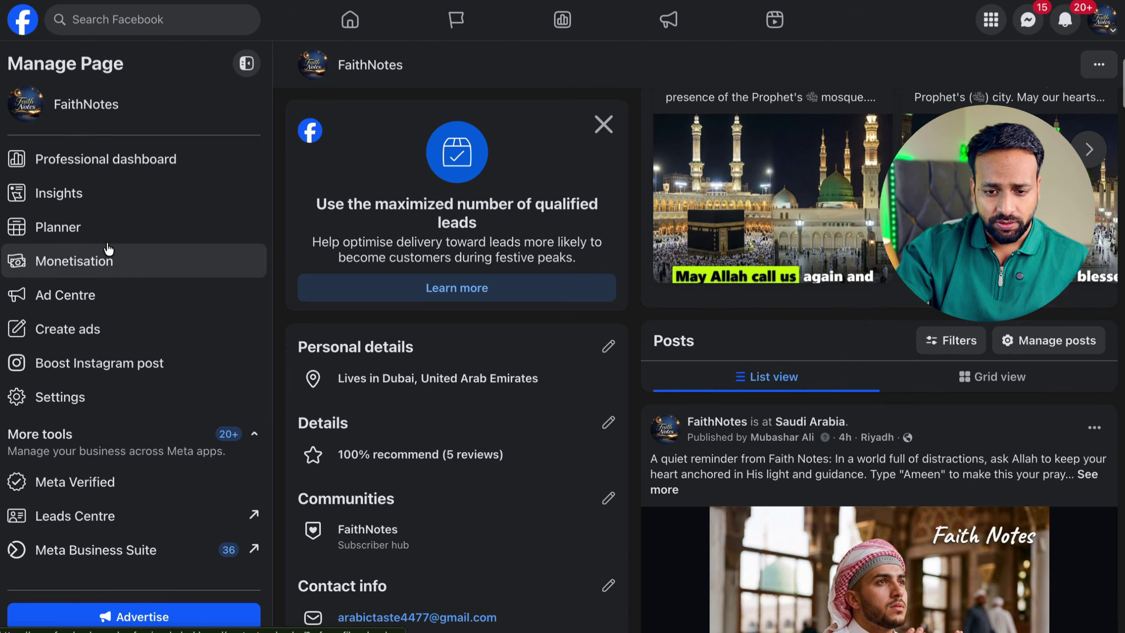
Step: Open the page's professional dashboard and start a custom insights date range on 1 February 2026
left_click(167, 153)
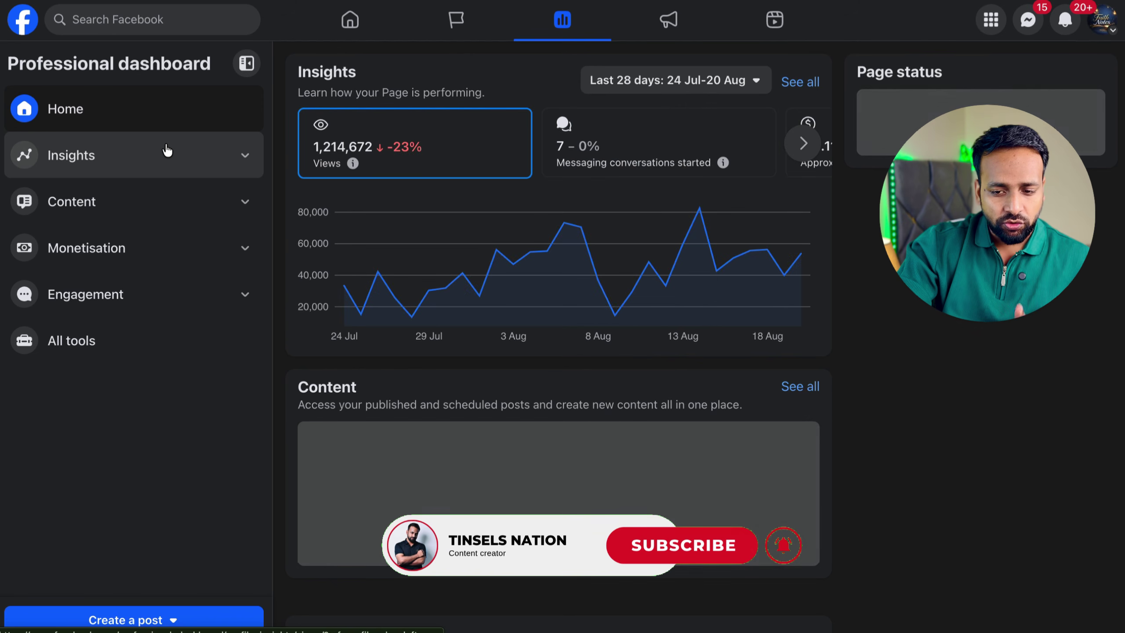
left_click(698, 91)
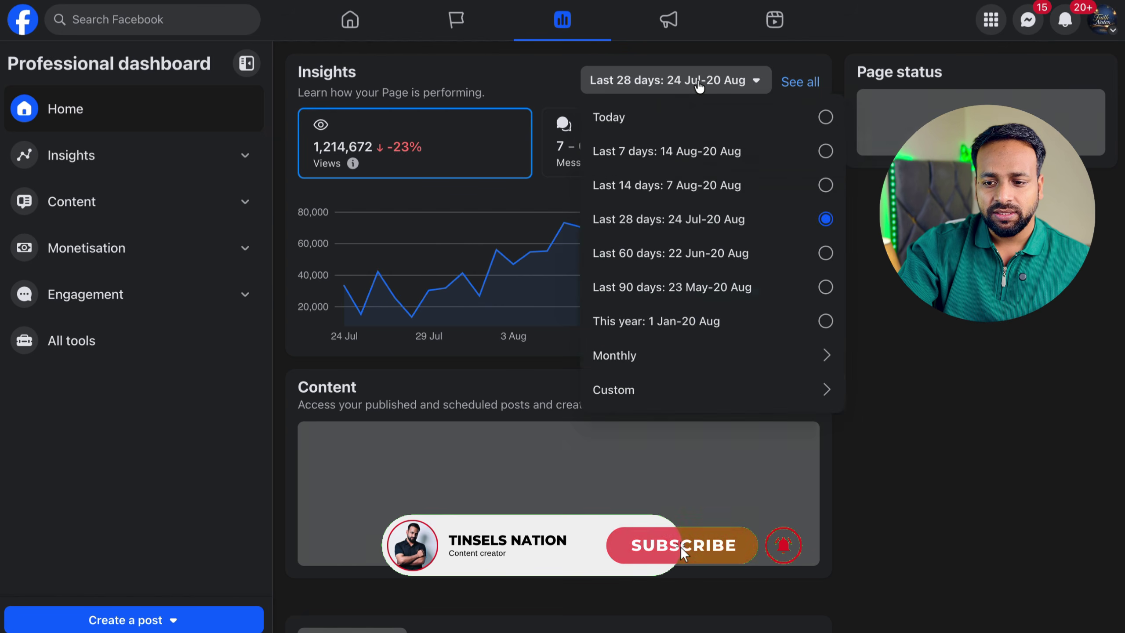
left_click(641, 391)
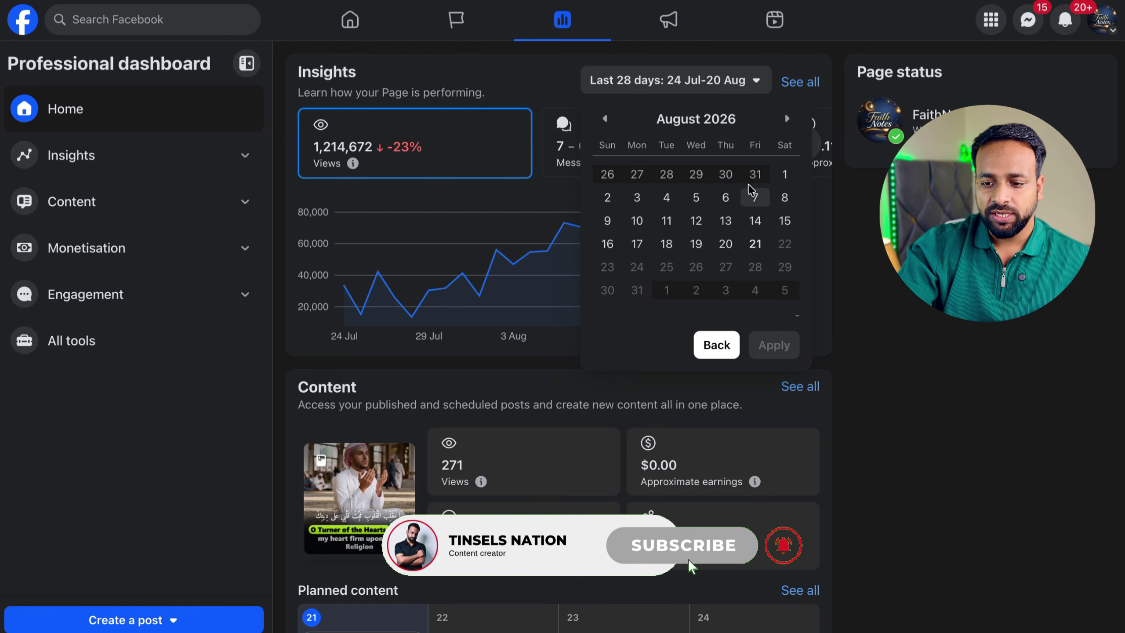
left_click(606, 120)
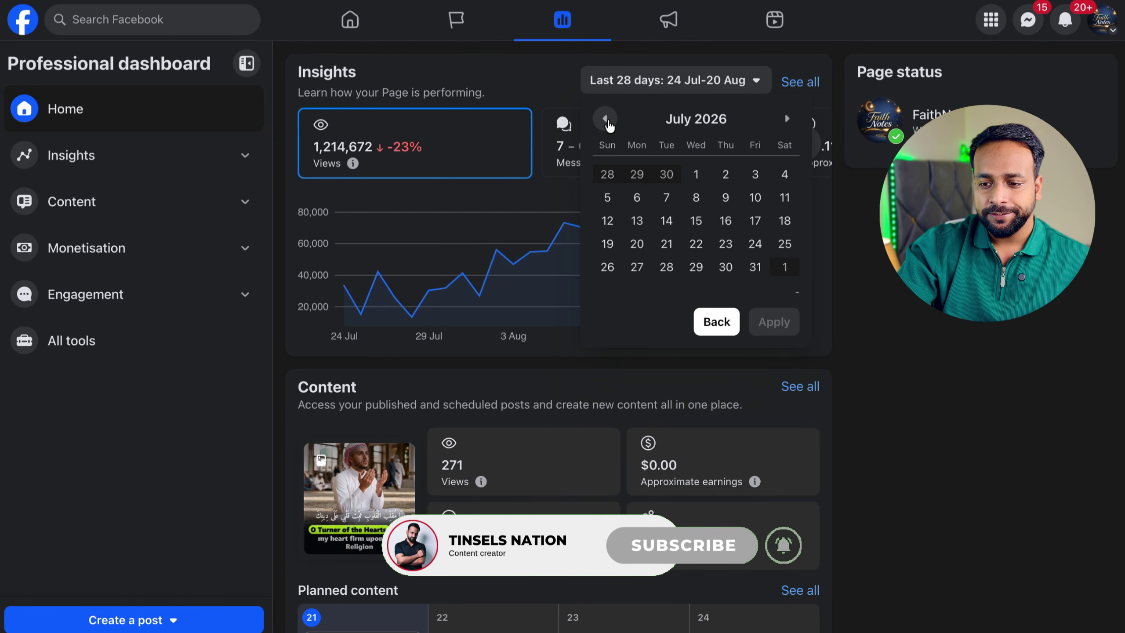
left_click(606, 120)
left_click(607, 122)
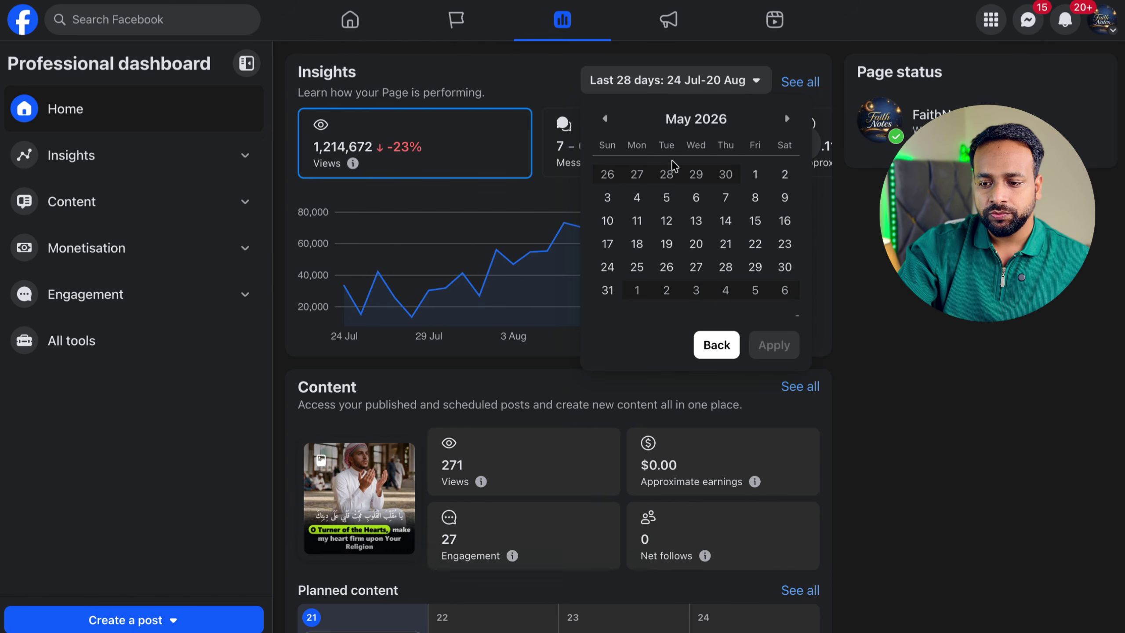
left_click(607, 120)
left_click(607, 120)
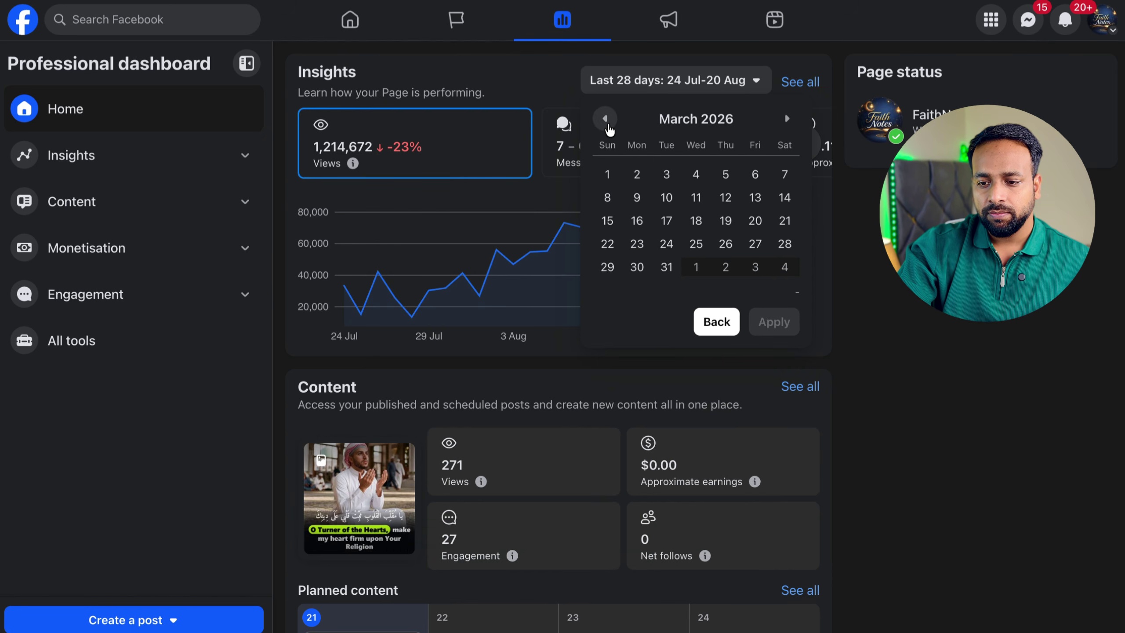
left_click(606, 120)
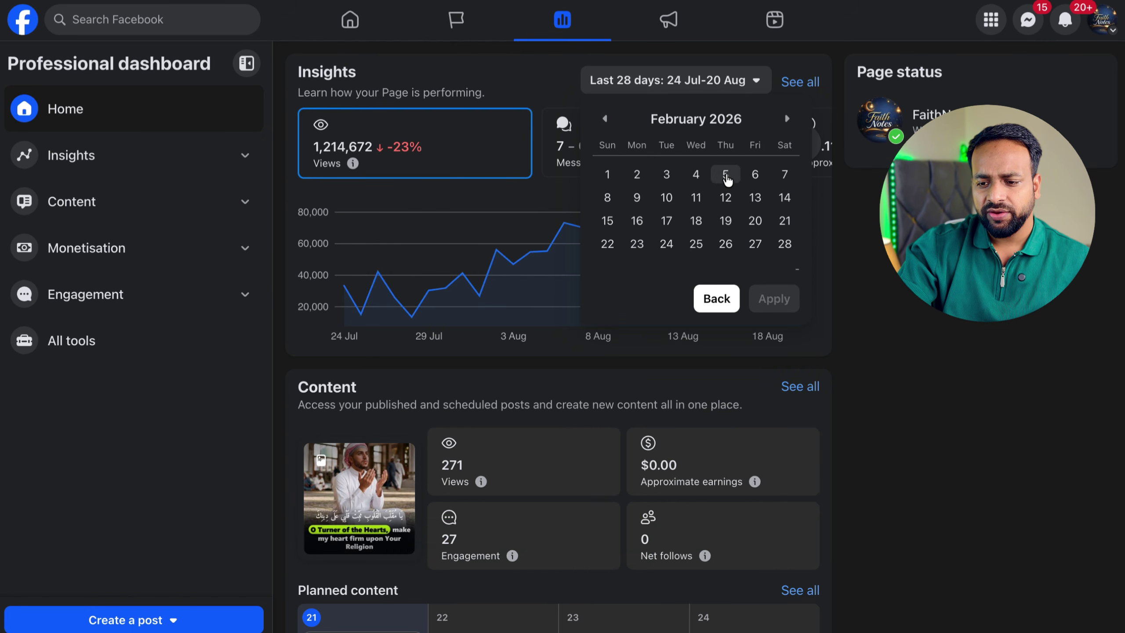
left_click(611, 180)
Step: Set the insights range's end date to 31 July 2026, apply it, and check the approximate earnings
left_click(788, 119)
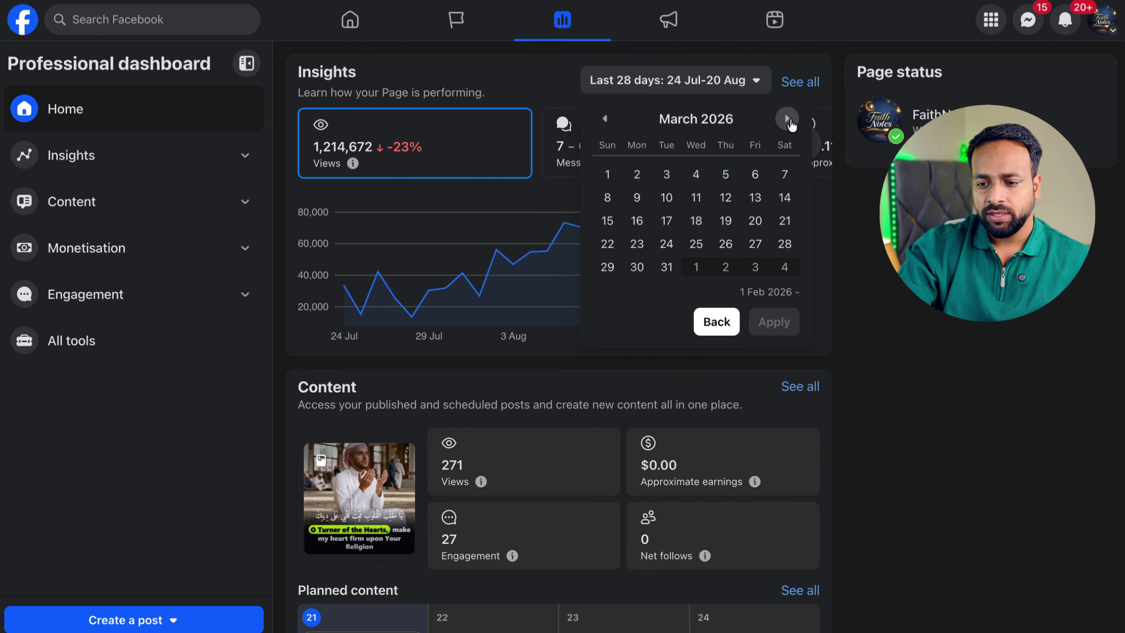
left_click(787, 119)
left_click(788, 120)
left_click(788, 120)
left_click(787, 119)
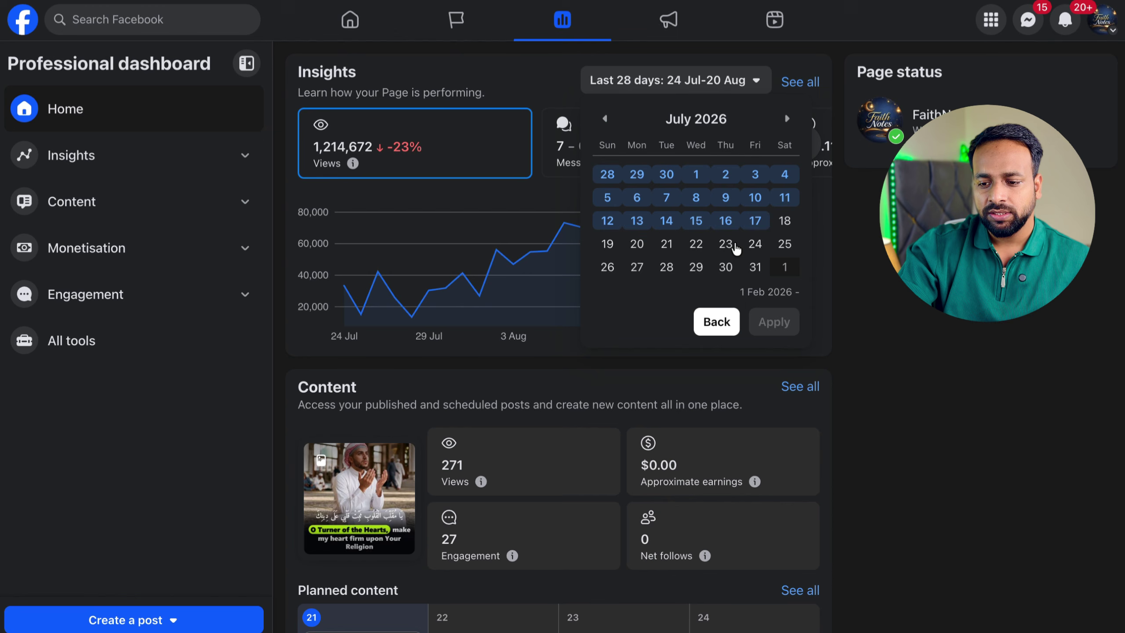
left_click(755, 267)
left_click(775, 321)
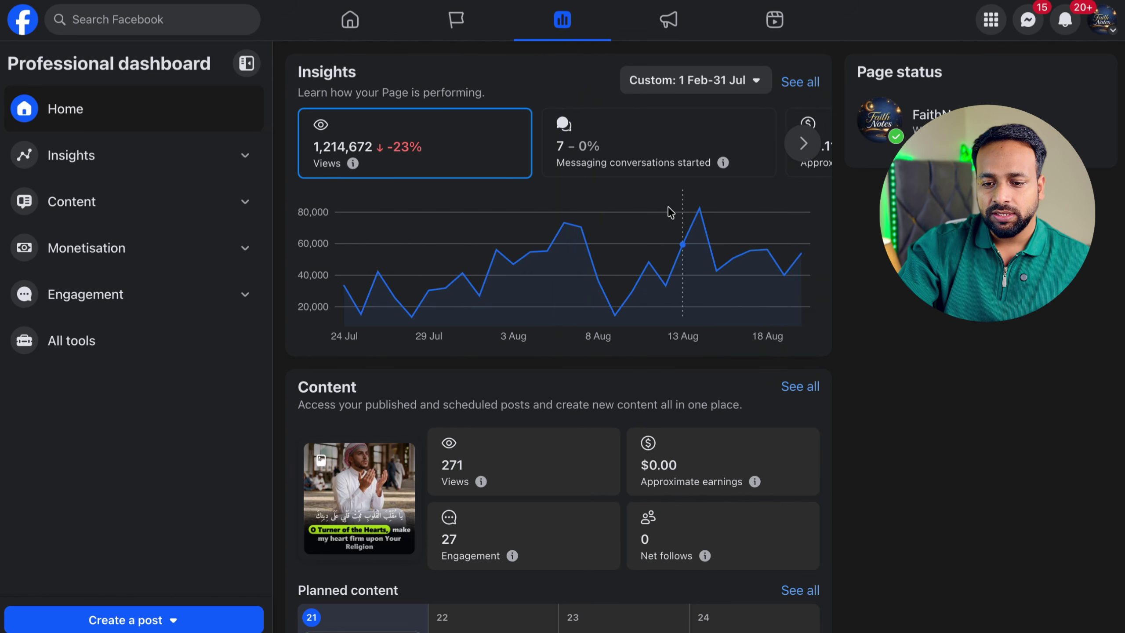
scroll(665, 163, "right", 5)
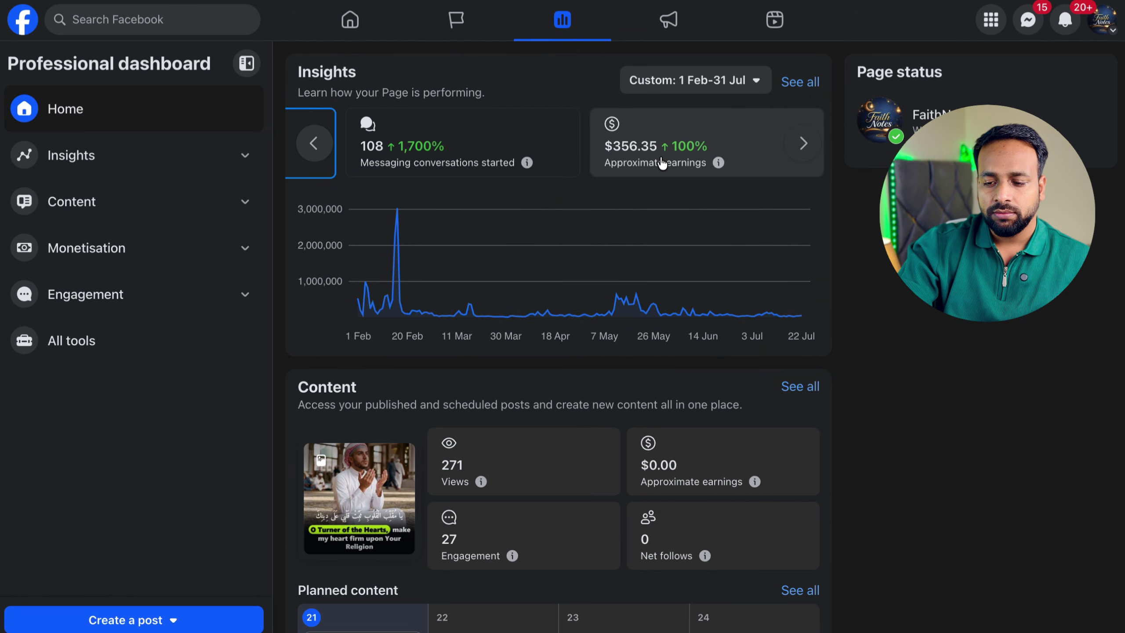
scroll(662, 163, "right", 1)
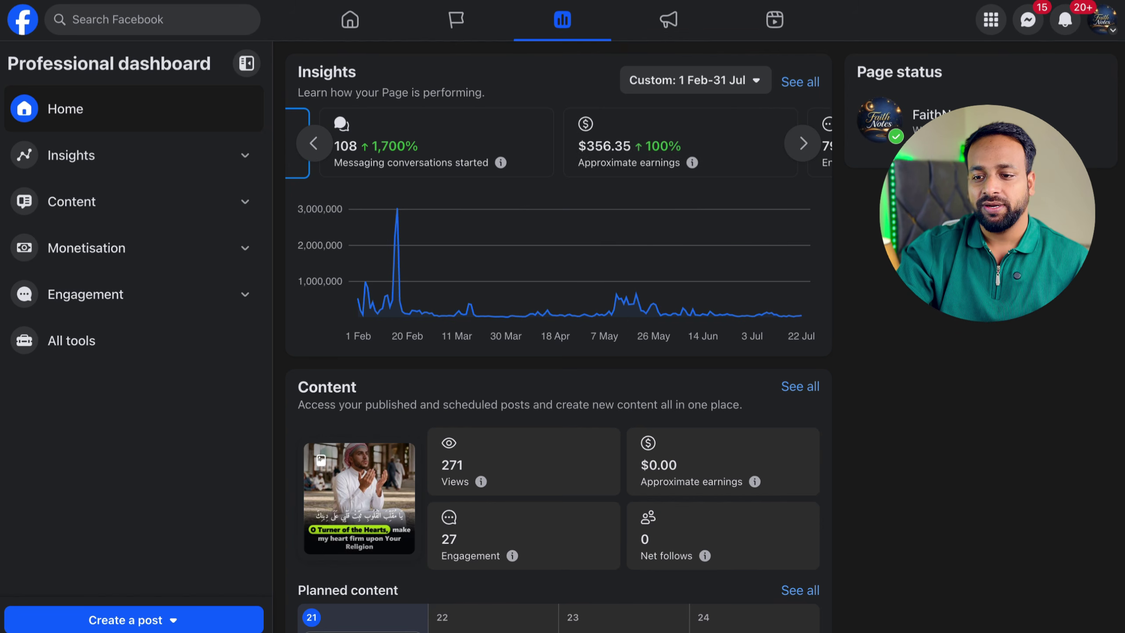
Step: Switch to Google Flow, open the generated motivational video, and watch it in full screen
key("ctrl+Left")
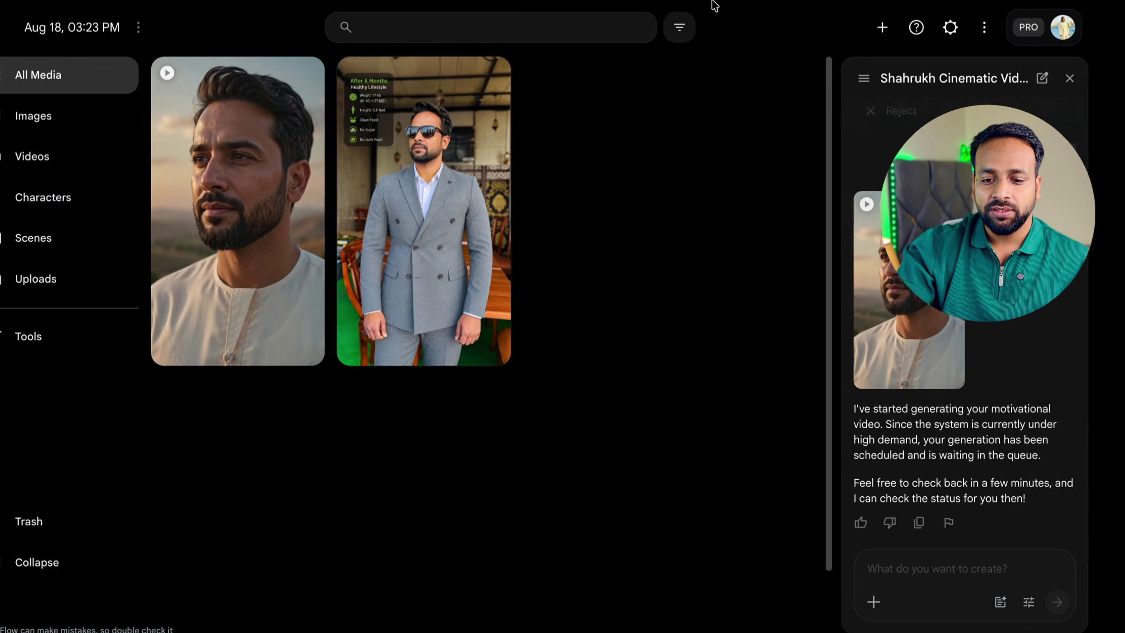
left_click(291, 206)
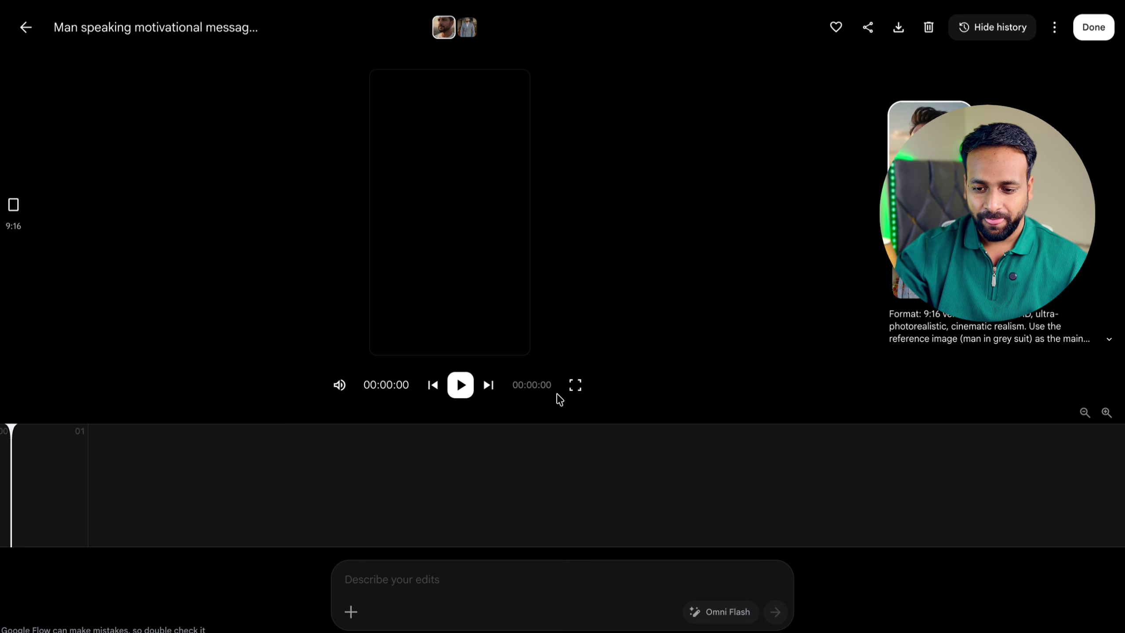
left_click(575, 384)
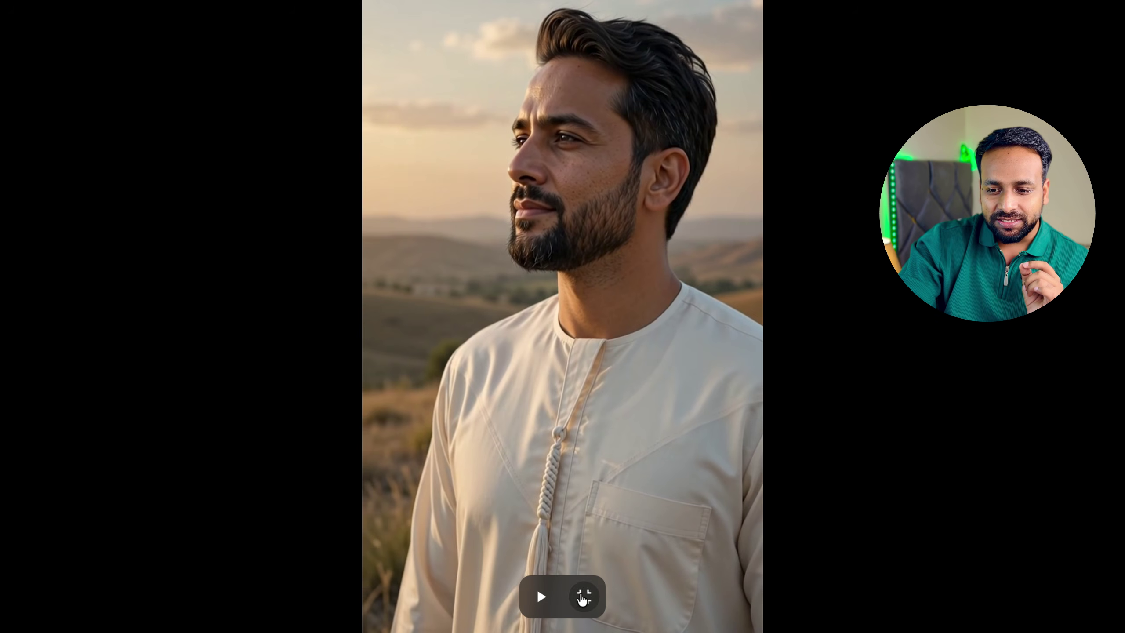
left_click(583, 596)
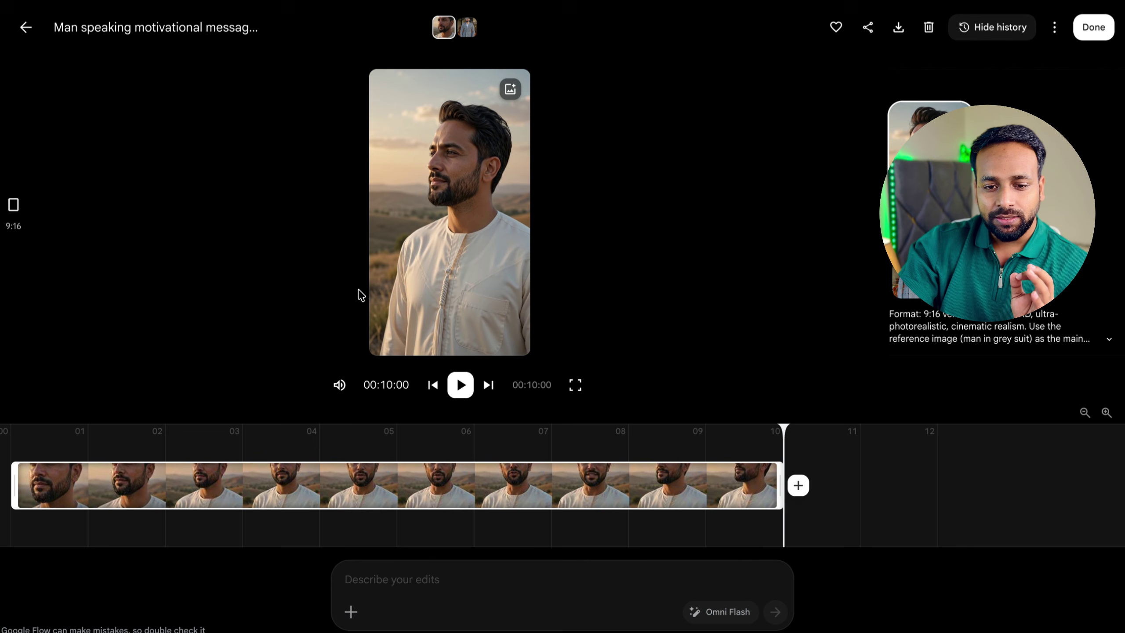
Step: Return to the project, send the agent the request "i need i hindi language as well", and approve the generation
left_click(26, 30)
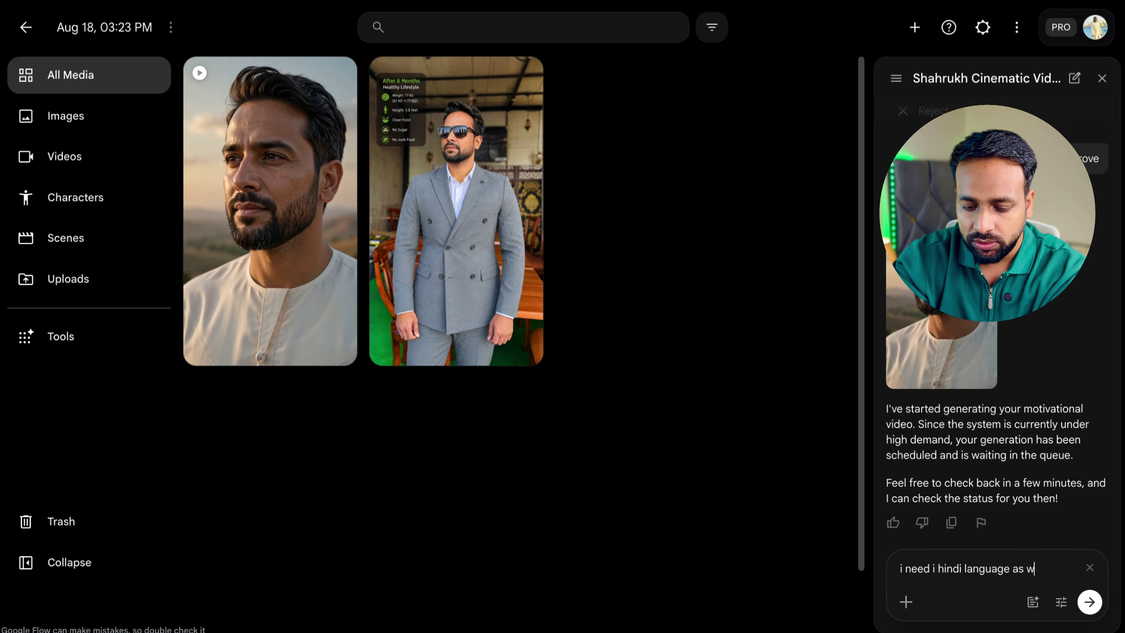
key("Return")
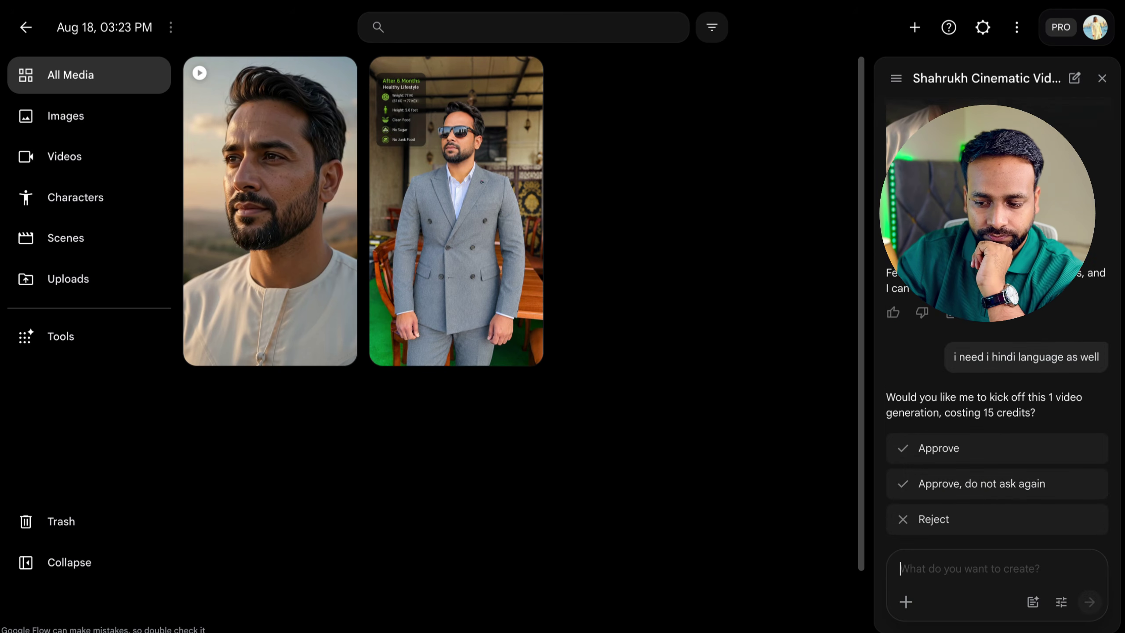
left_click(979, 448)
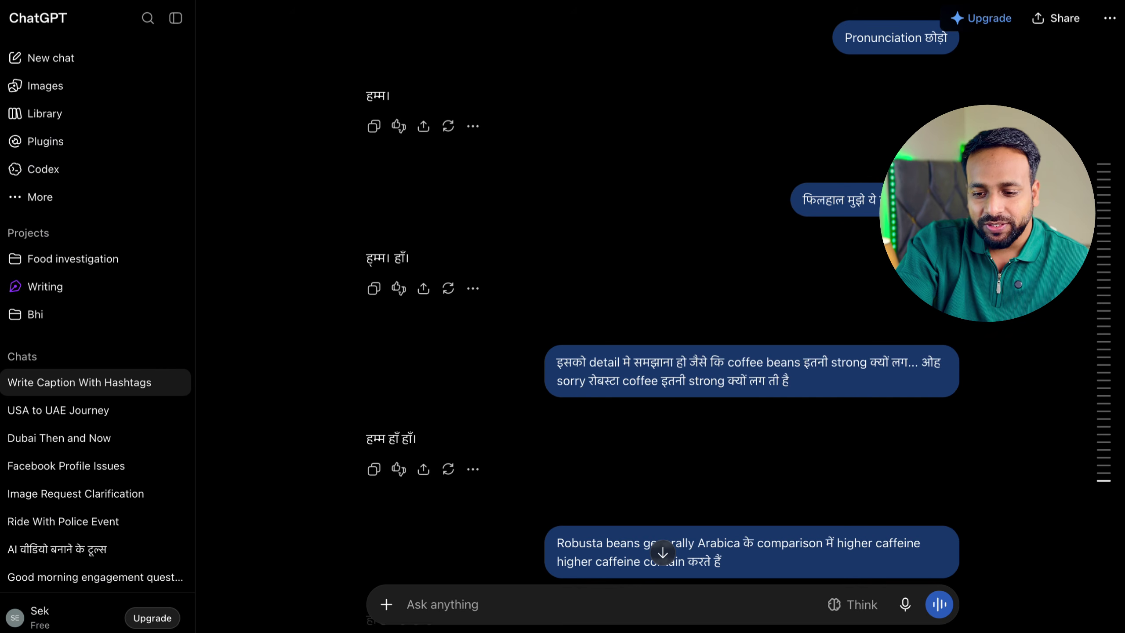
scroll(557, 261, "down", 10)
scroll(557, 262, "up", 12)
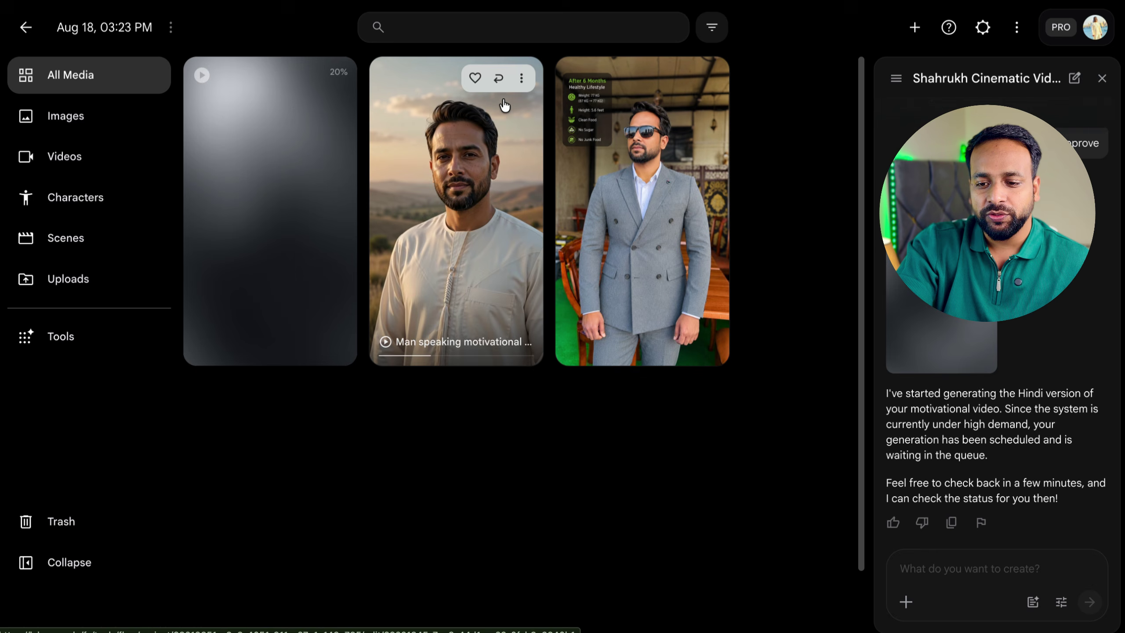
Step: Download the finished motivational video in its 720p original size and save it to the Downloads folder
left_click(521, 78)
mouse_move(513, 244)
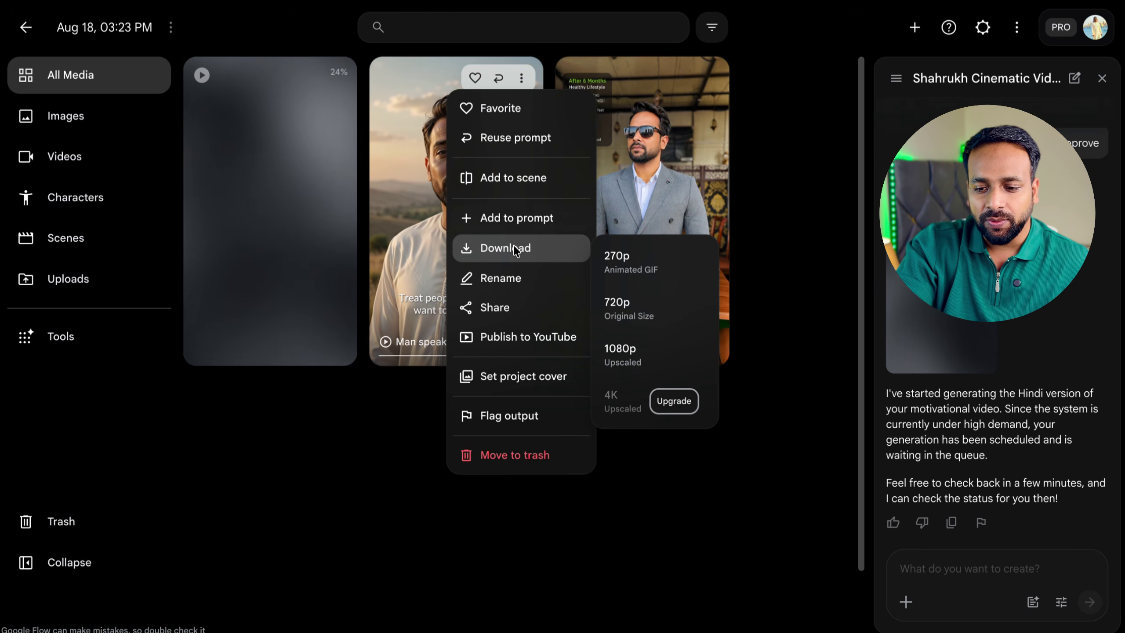
left_click(622, 315)
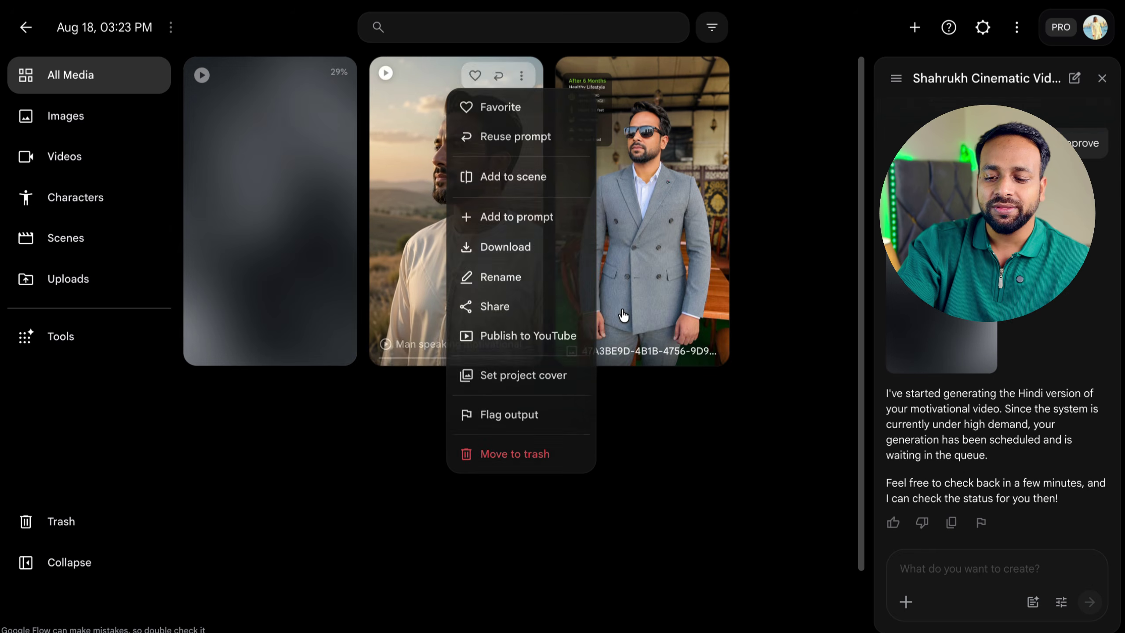
mouse_move(490, 181)
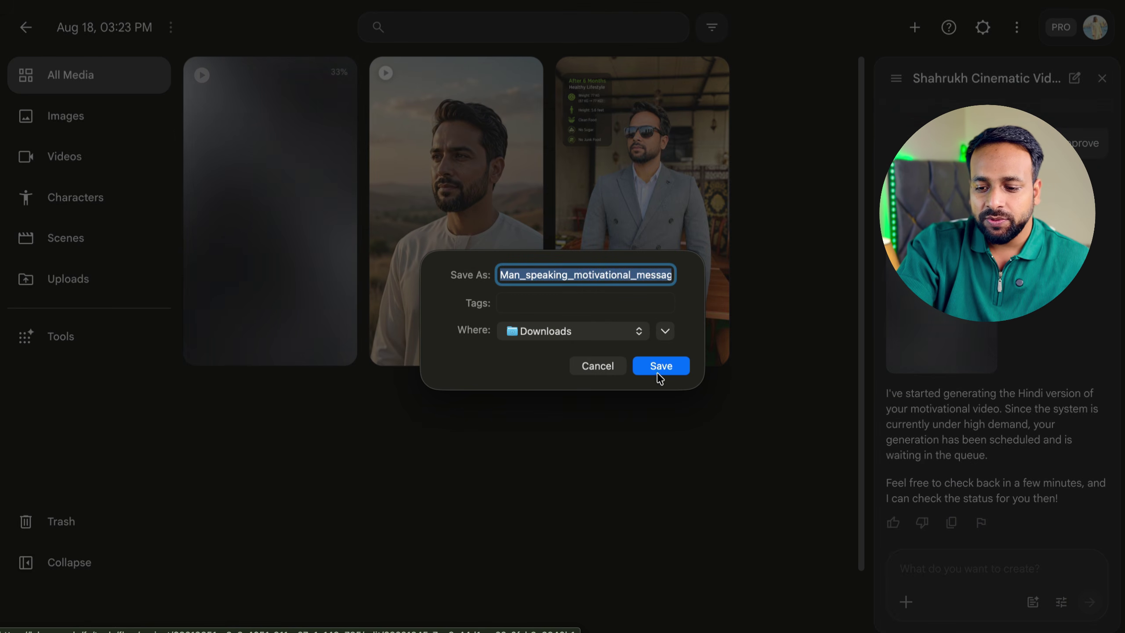
left_click(662, 368)
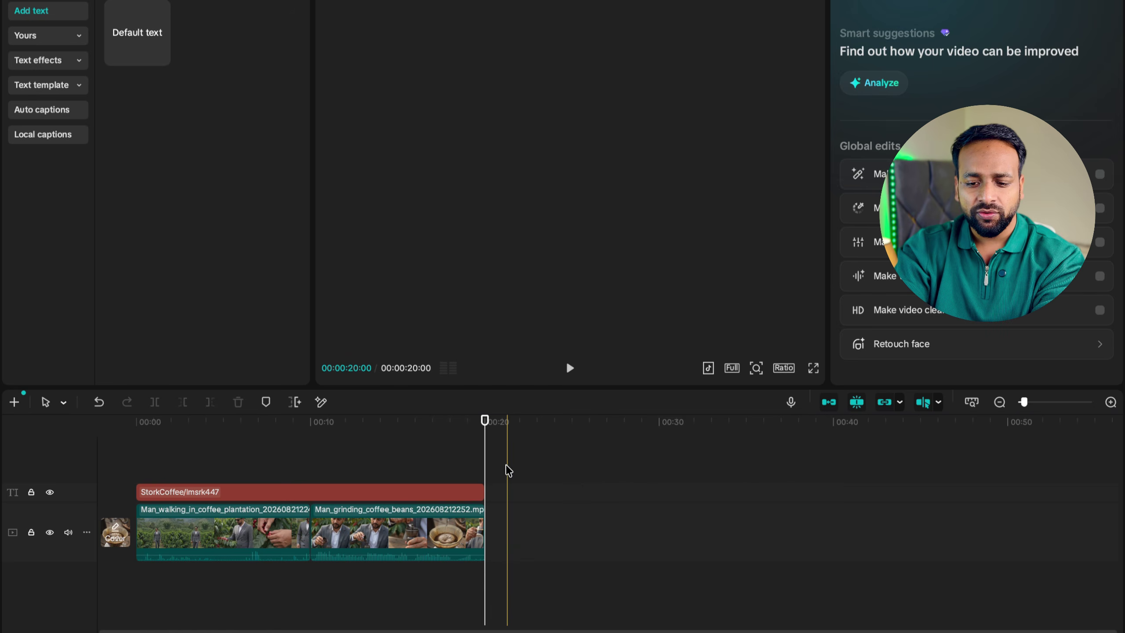
Step: Switch to CapCut and delete the old coffee clips and their text layer from the timeline
left_click_drag(507, 466, 236, 558)
right_click(280, 509)
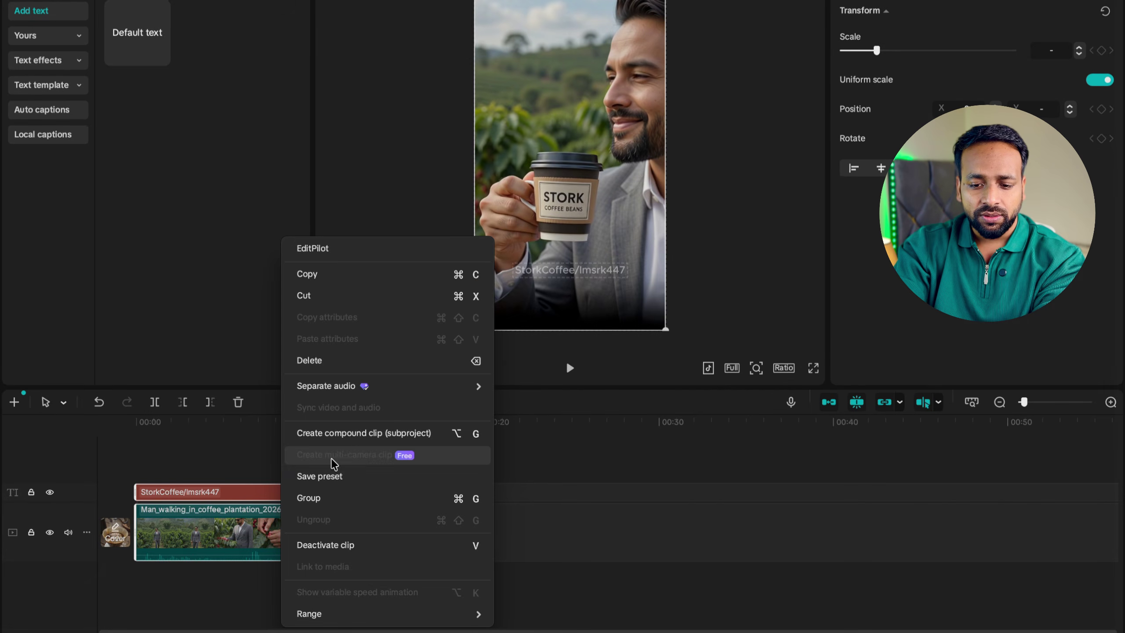
left_click(321, 359)
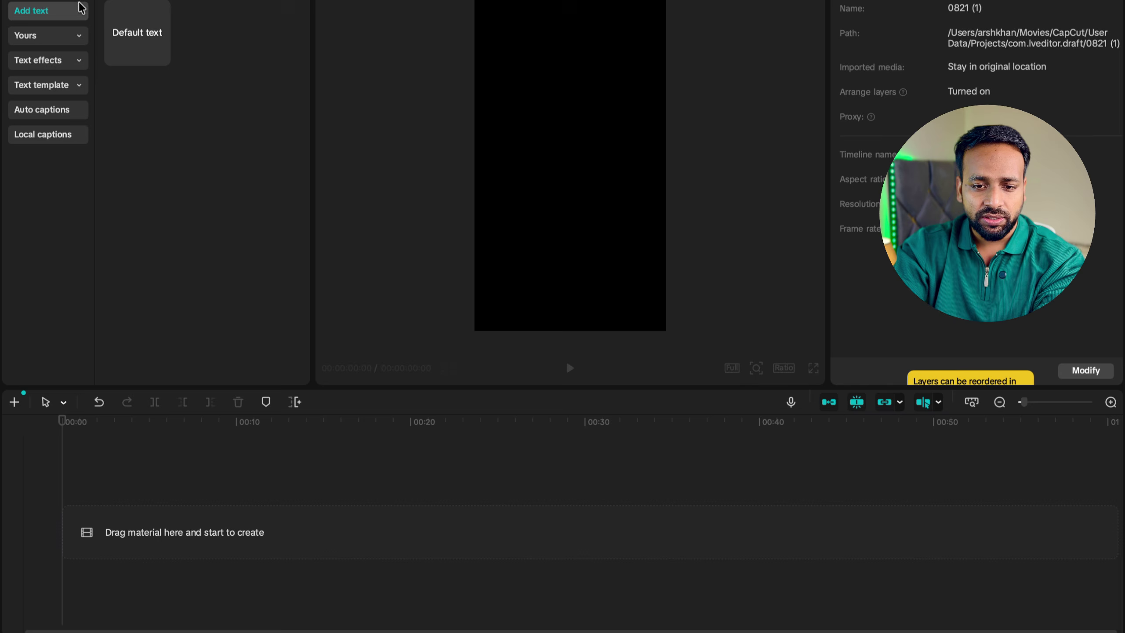
Step: Import the Man_speaking_motivational video from the Downloads folder and place it at the start of the timeline
left_click(76, 4)
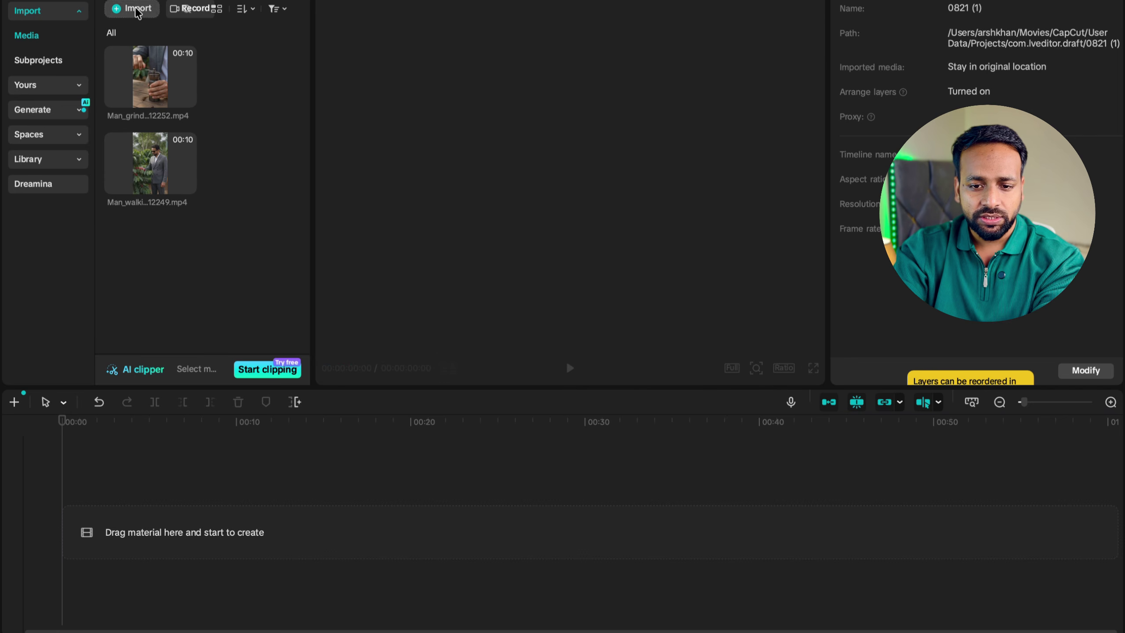
left_click(137, 13)
left_click(680, 350)
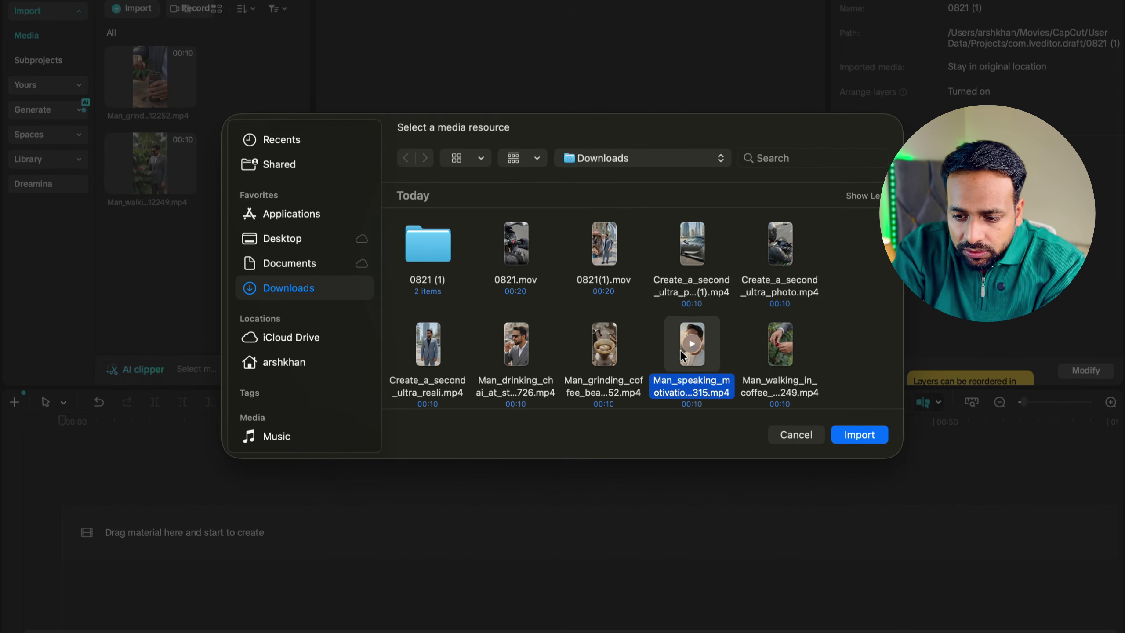
left_click(850, 441)
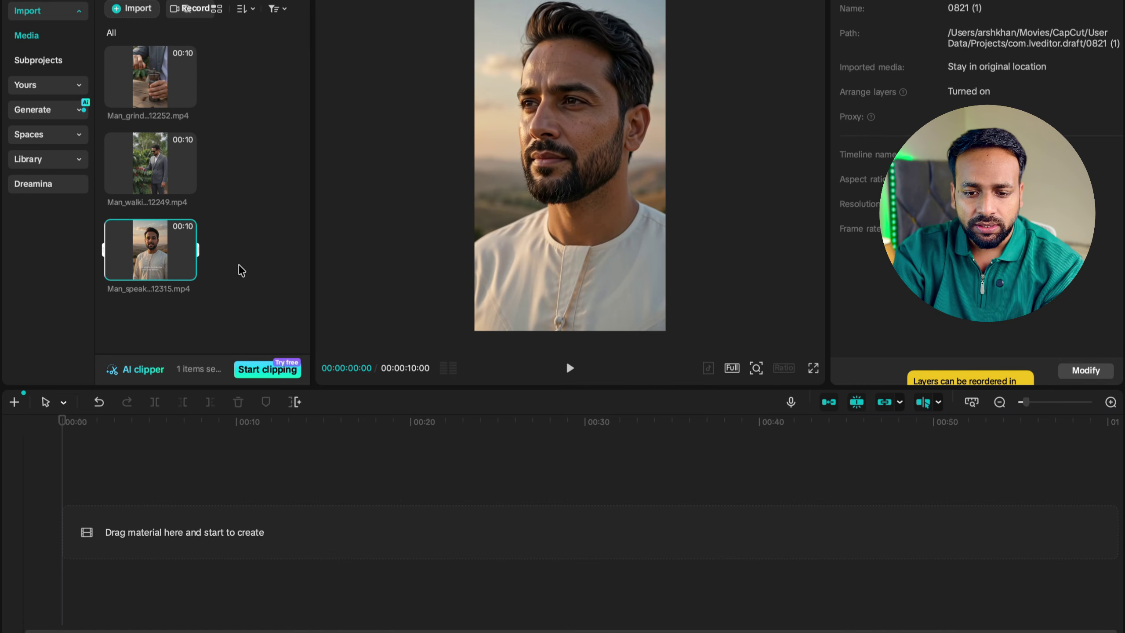
left_click_drag(149, 257, 146, 490)
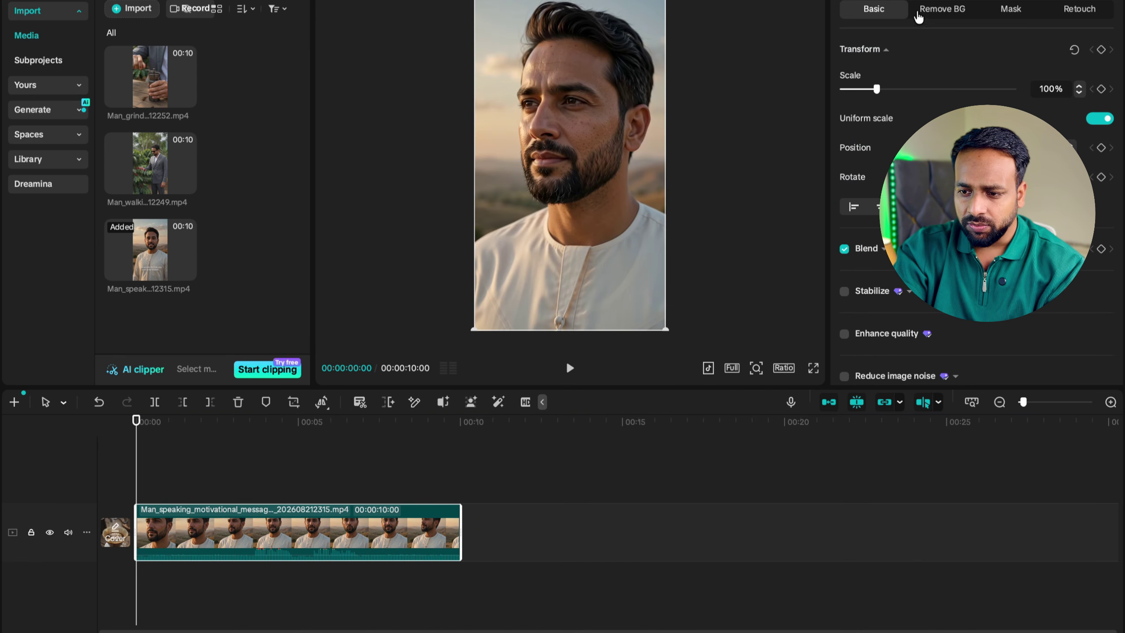
Step: Apply a Split mask to the video clip with its line at Y -545, and feather the lower edge
left_click(1010, 10)
left_click(905, 75)
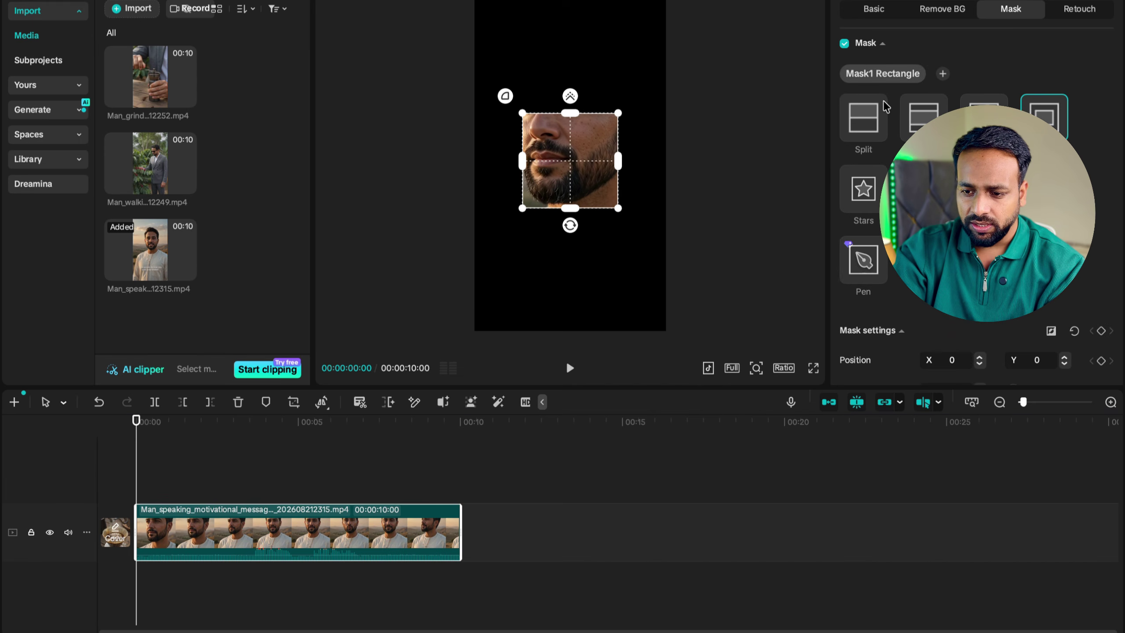
left_click(863, 118)
left_click_drag(665, 170, 666, 313)
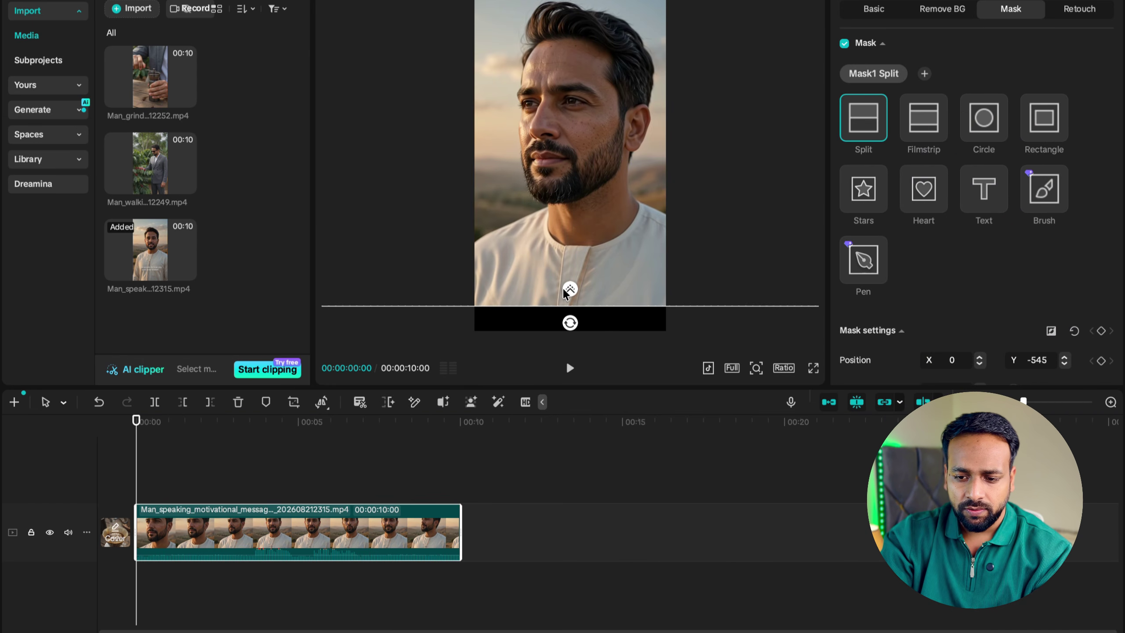
left_click_drag(563, 291, 568, 271)
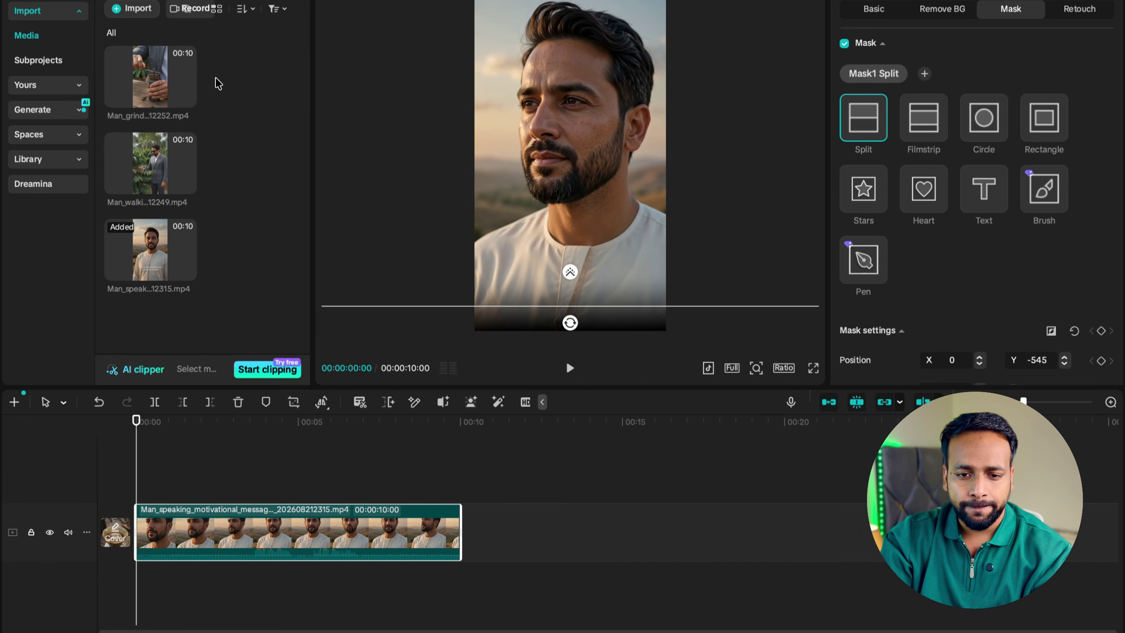
Step: Add a default text layer at the start of the timeline and change its wording to "FaithNotes"
left_click(55, 0)
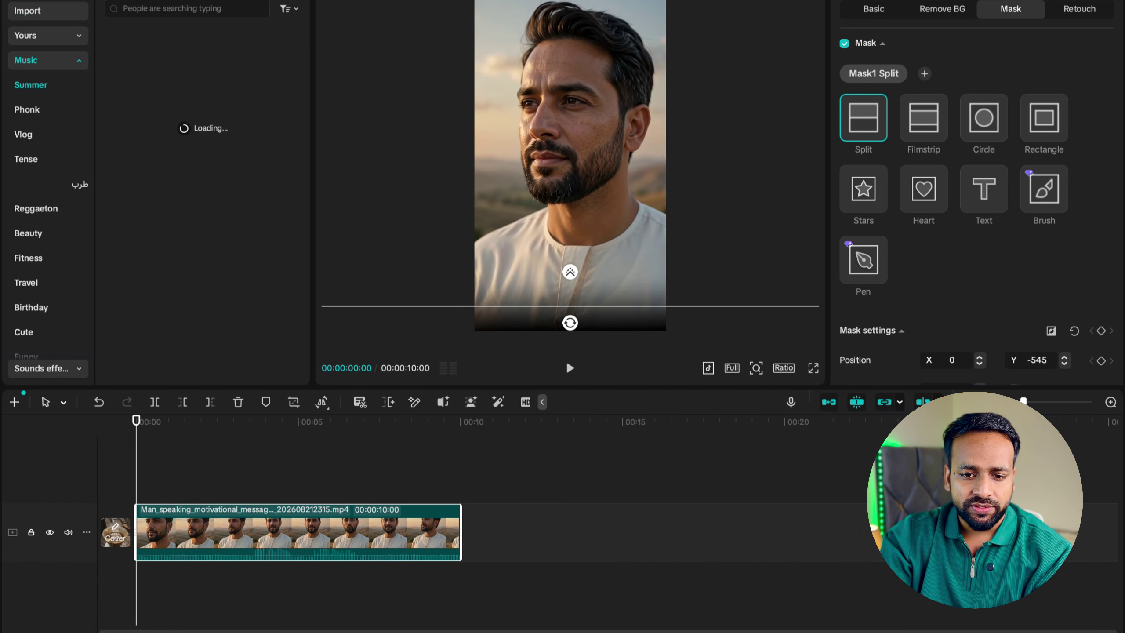
left_click(111, 3)
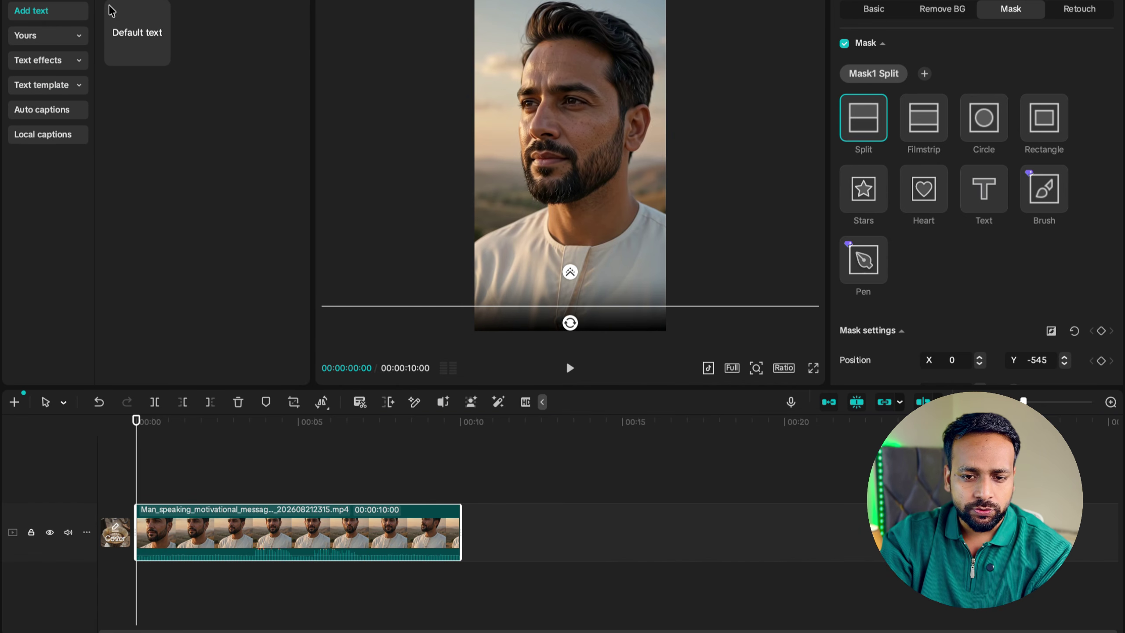
left_click(133, 38)
left_click(161, 56)
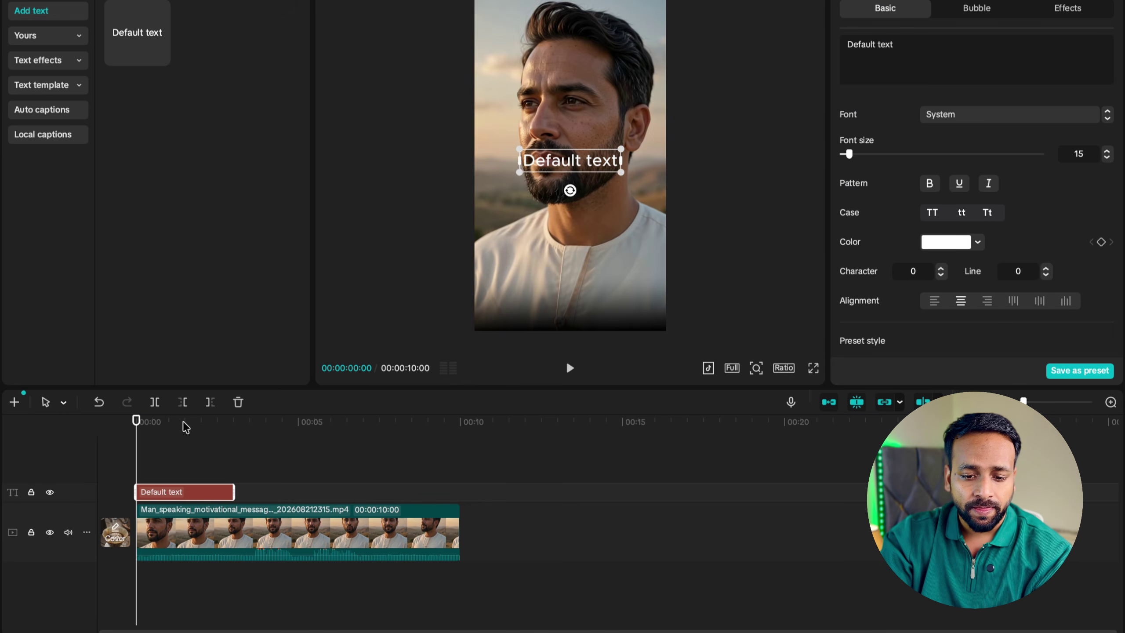
triple_click(895, 43)
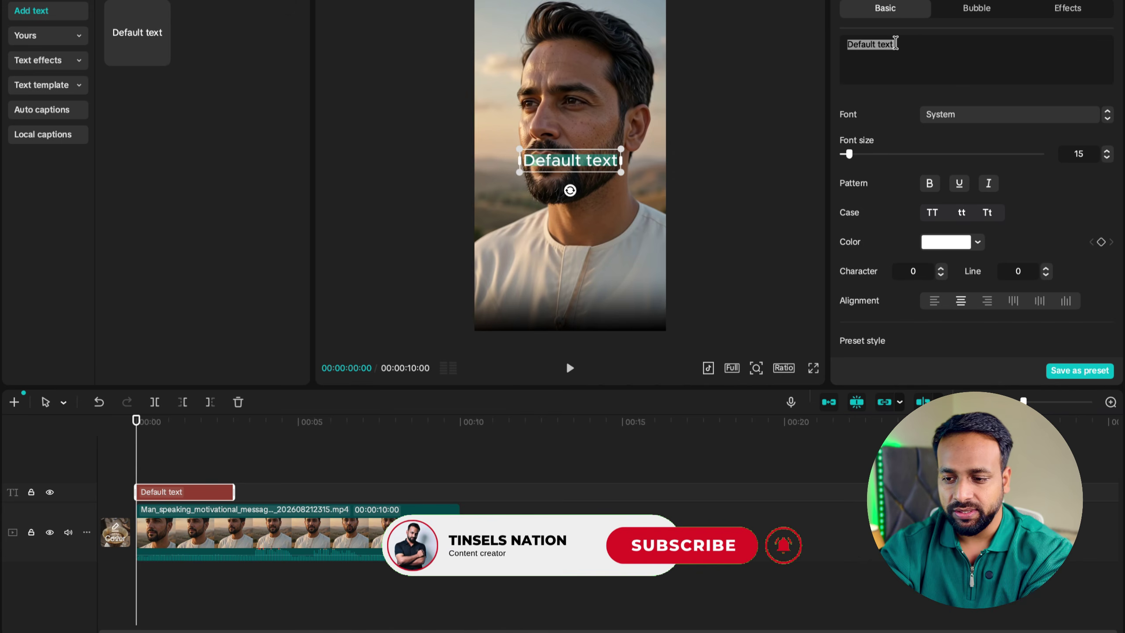
type("F")
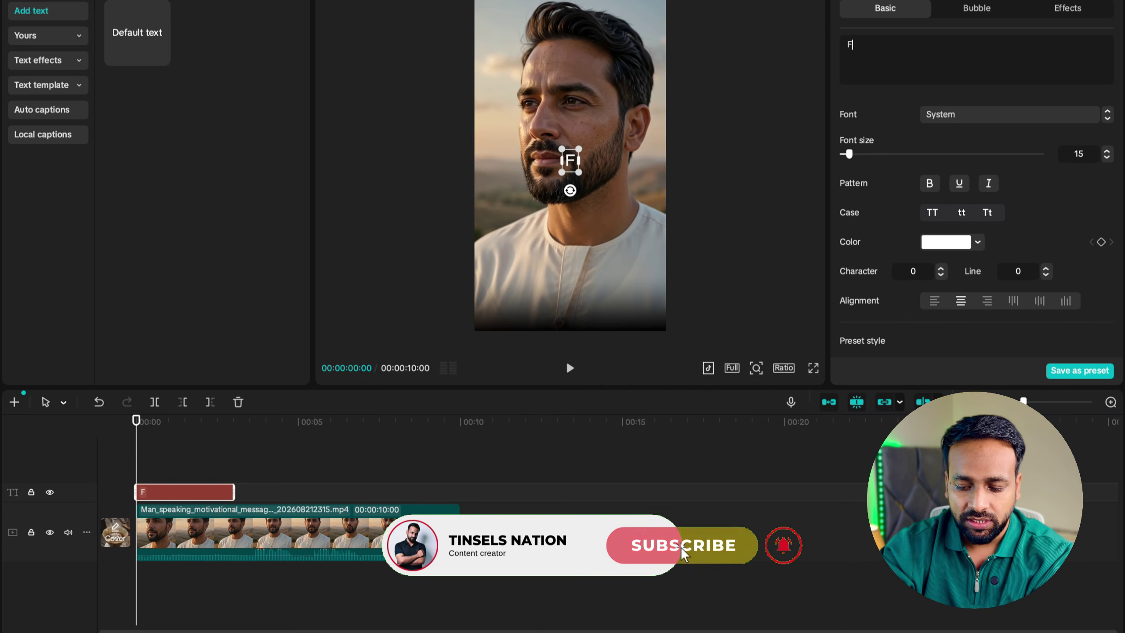
type("aithNo")
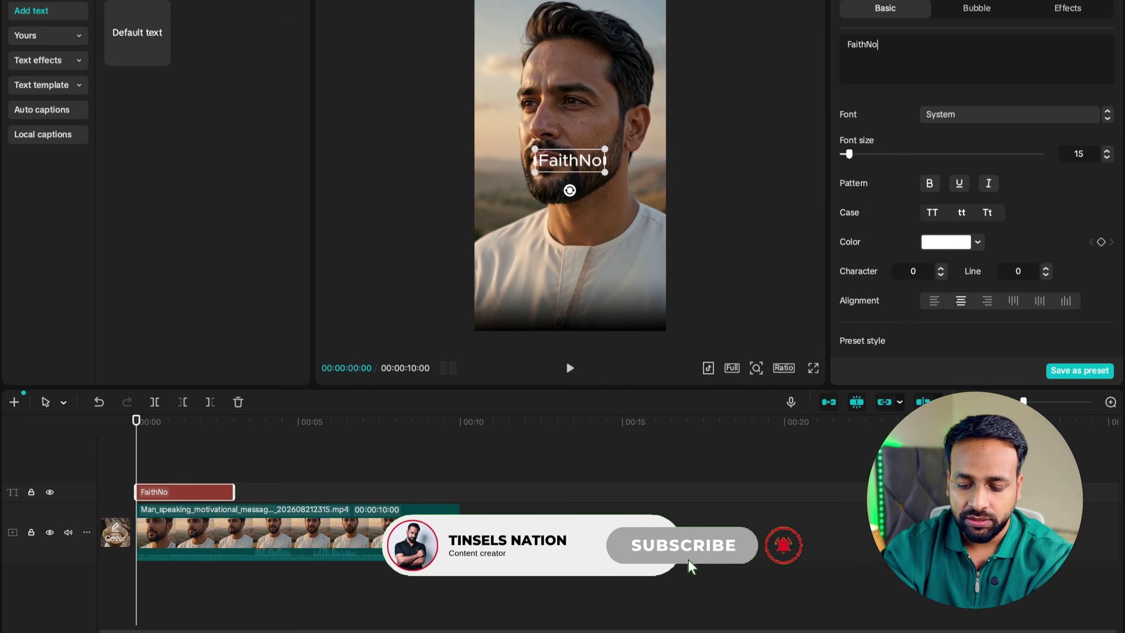
type("ted")
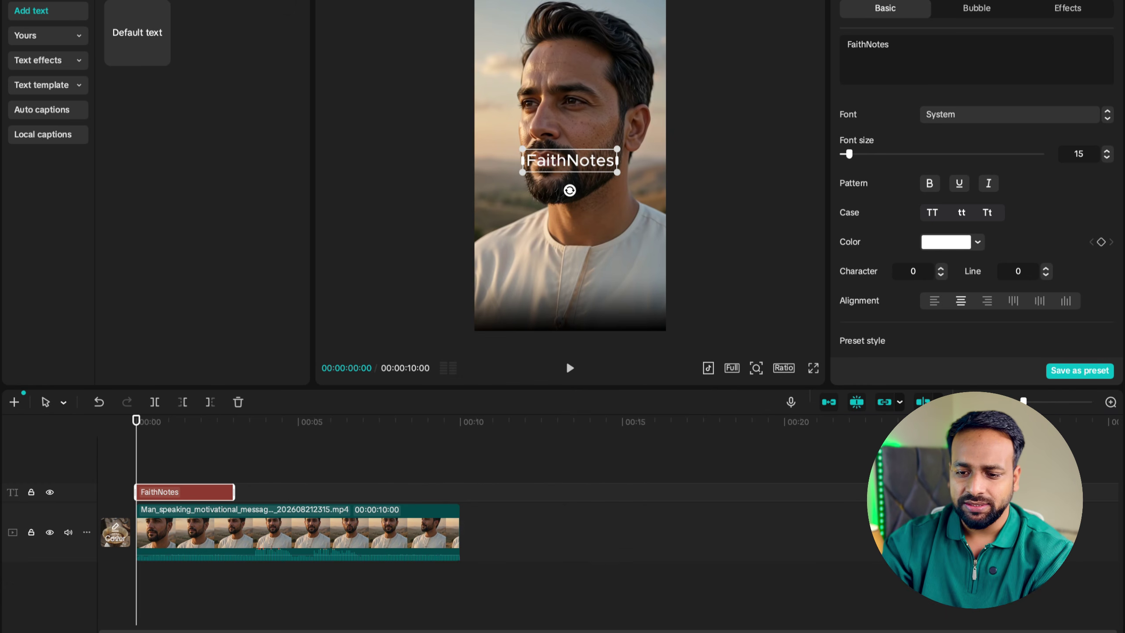
Step: Style the FaithNotes text as a watermark at 42% opacity, 136% scale and Y -1008, and extend it to the video clip's end
scroll(1029, 279, "down", 10)
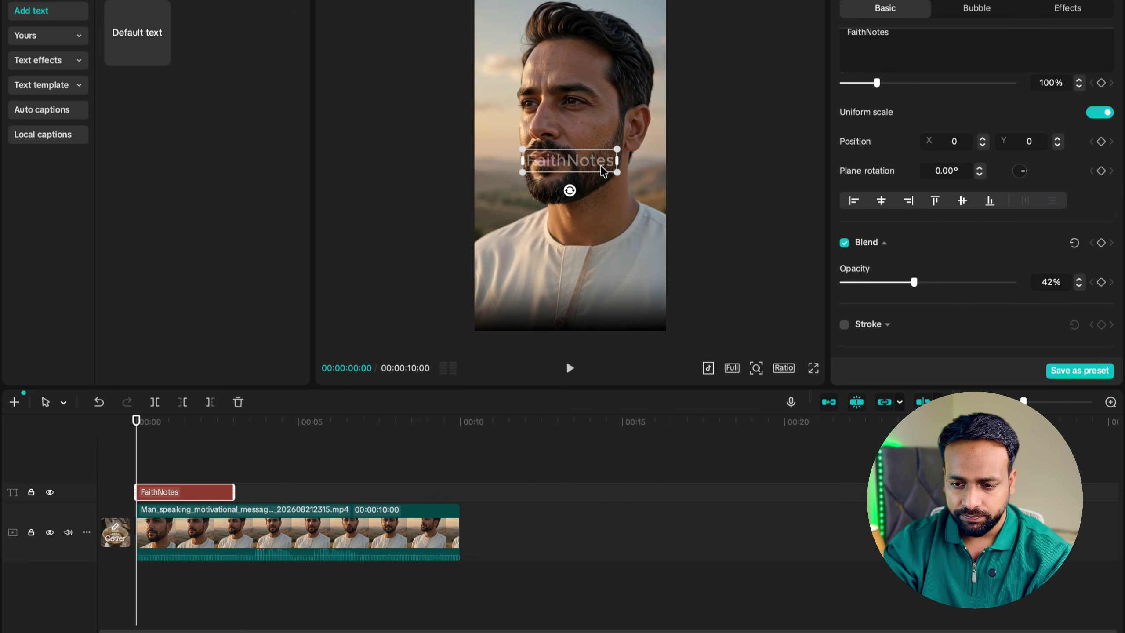
left_click_drag(616, 171, 669, 218)
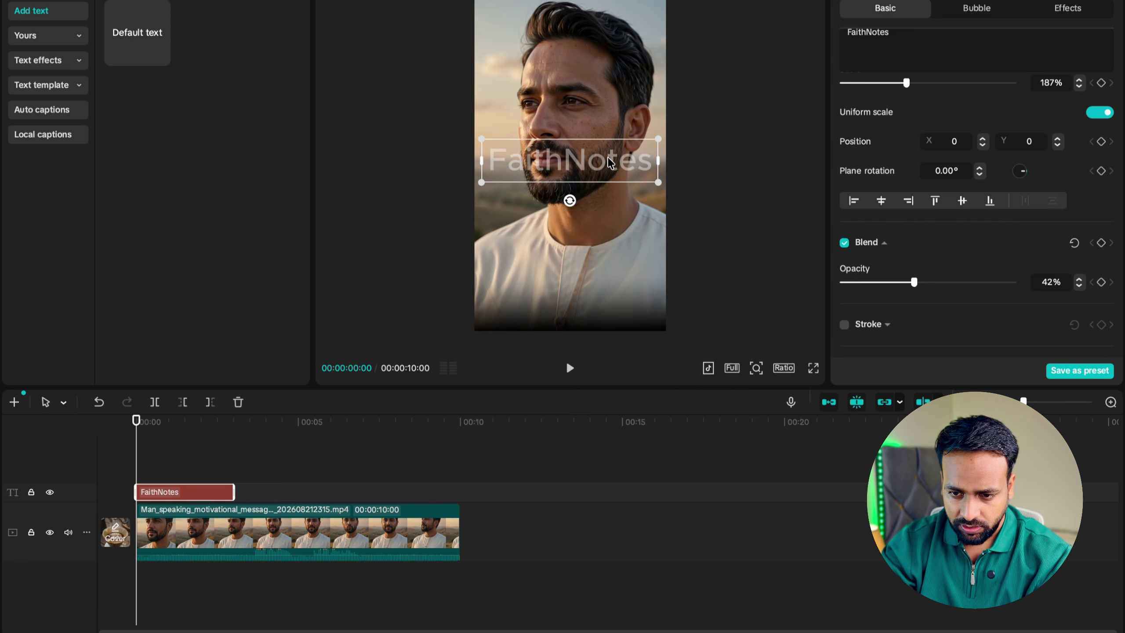
left_click_drag(608, 159, 607, 246)
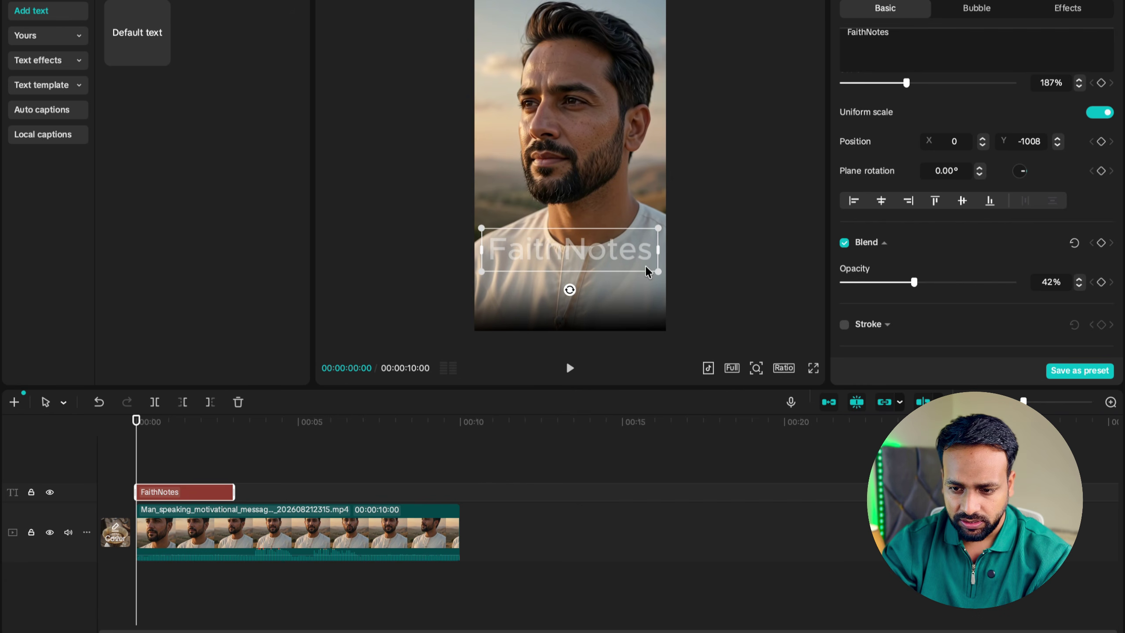
left_click_drag(659, 275, 634, 265)
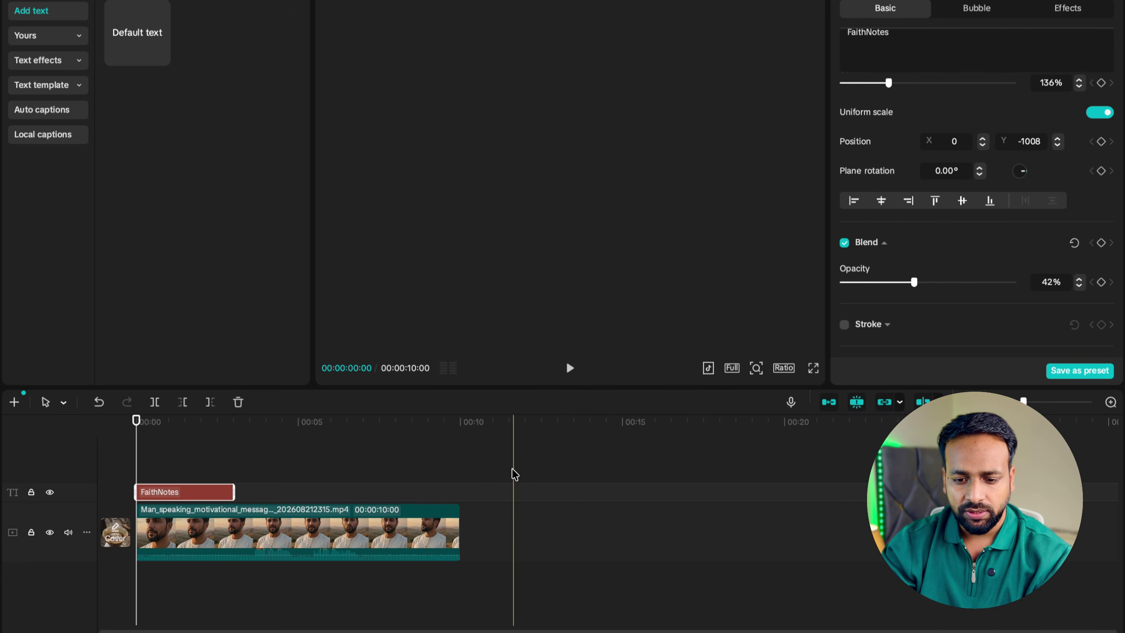
mouse_move(229, 493)
left_mouse_down()
mouse_move(440, 487)
mouse_move(251, 512)
mouse_move(213, 494)
mouse_move(228, 492)
left_mouse_up()
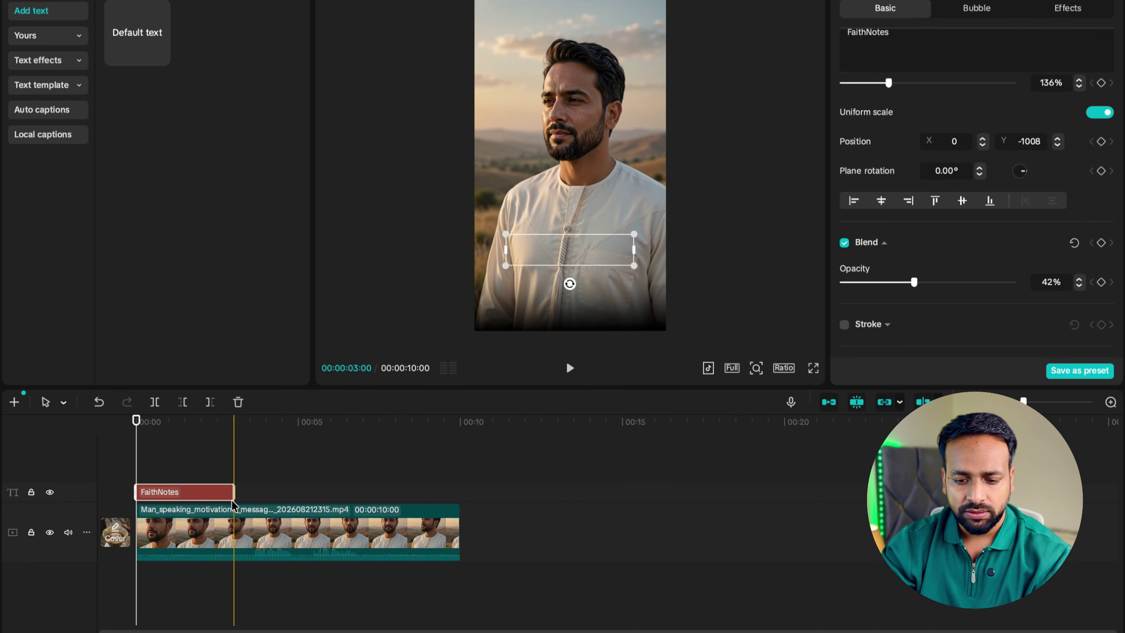
left_click_drag(334, 489, 460, 490)
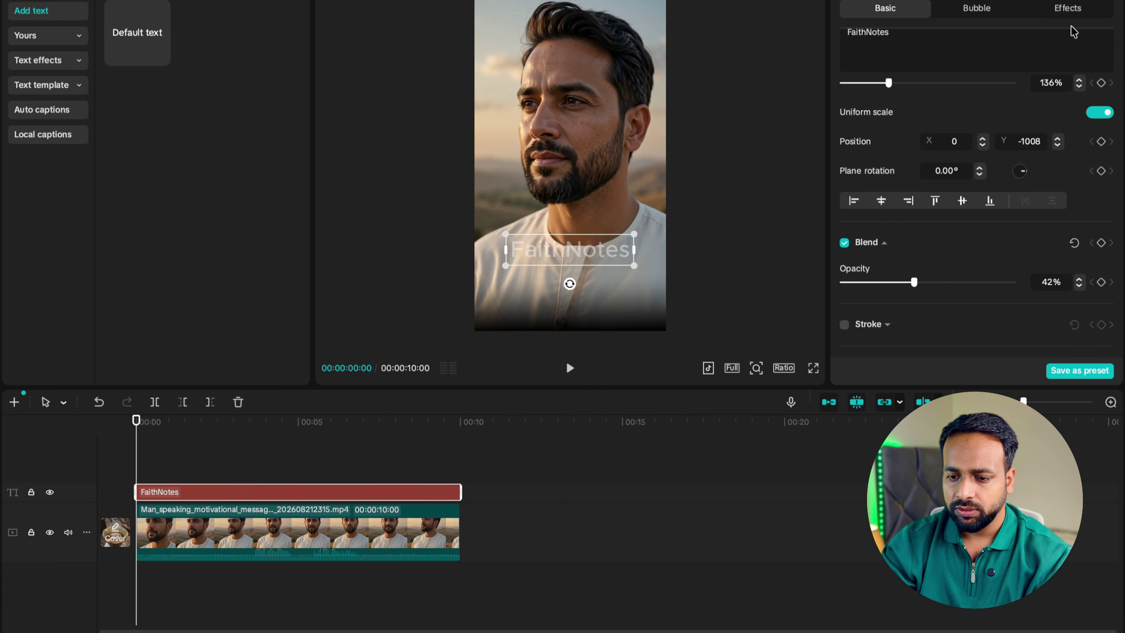
Step: Export the video as 0821 (1)(1) in 4K, H.264, mov format at 30fps, and dismiss the sharing options
key("super+e")
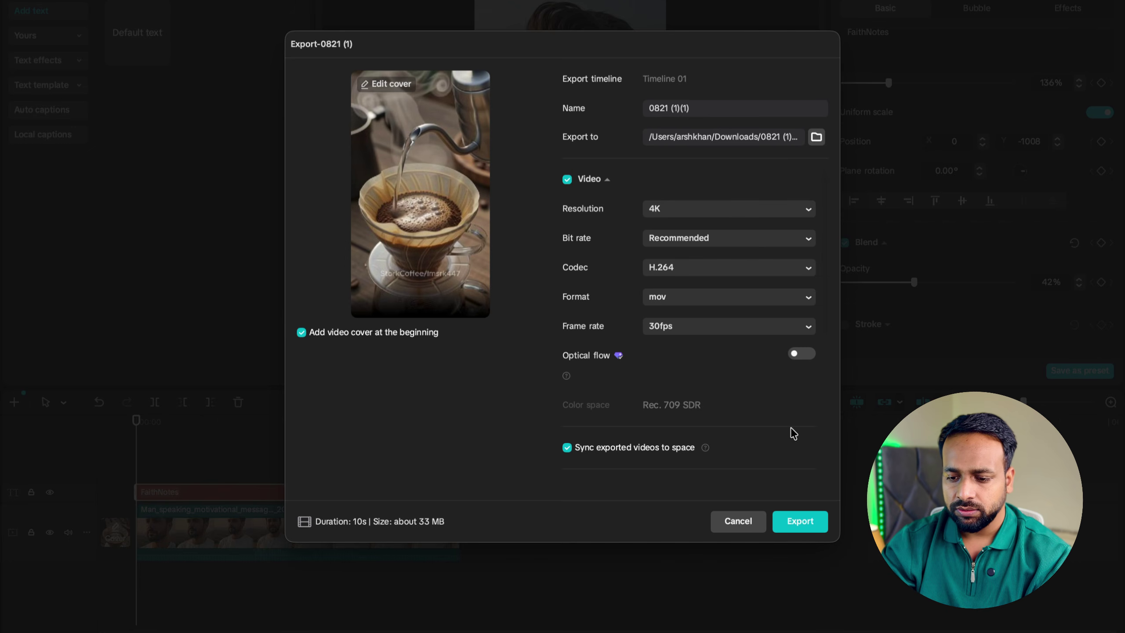
left_click(797, 521)
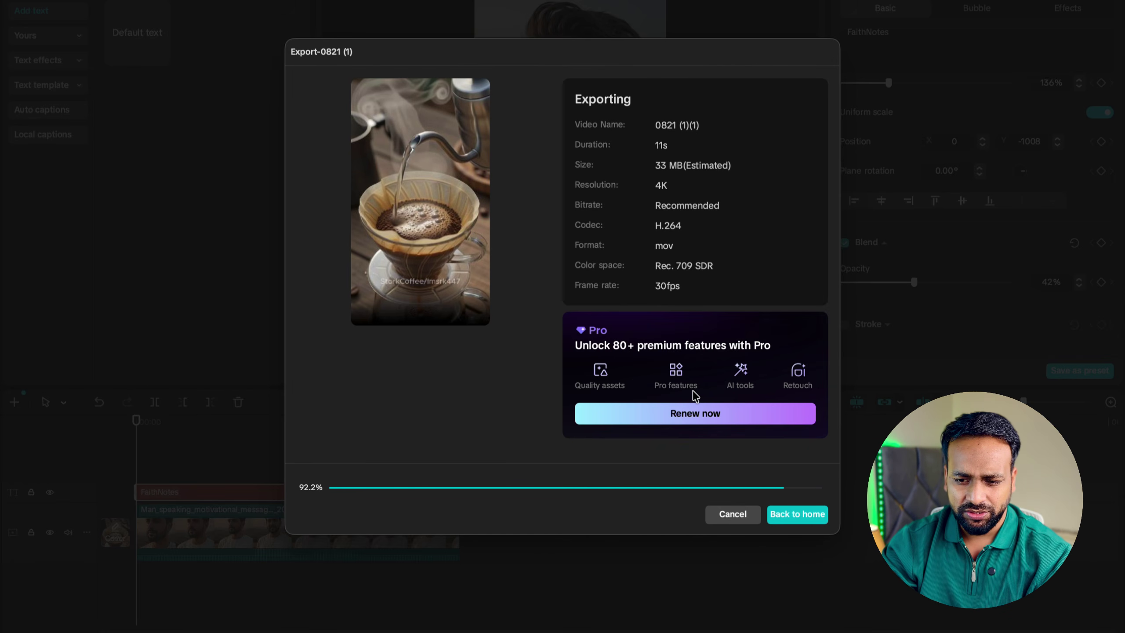
left_click(736, 499)
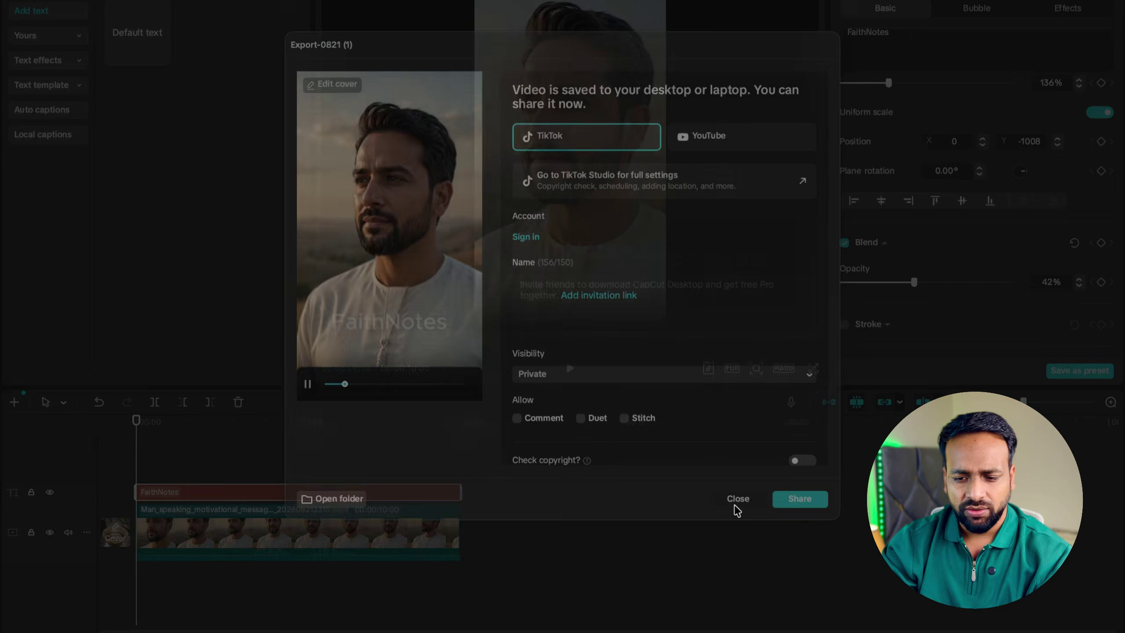
Step: Switch to Google Flow, preview the Hindi version of the video in full screen, and save it to the Downloads folder
key("super+Tab")
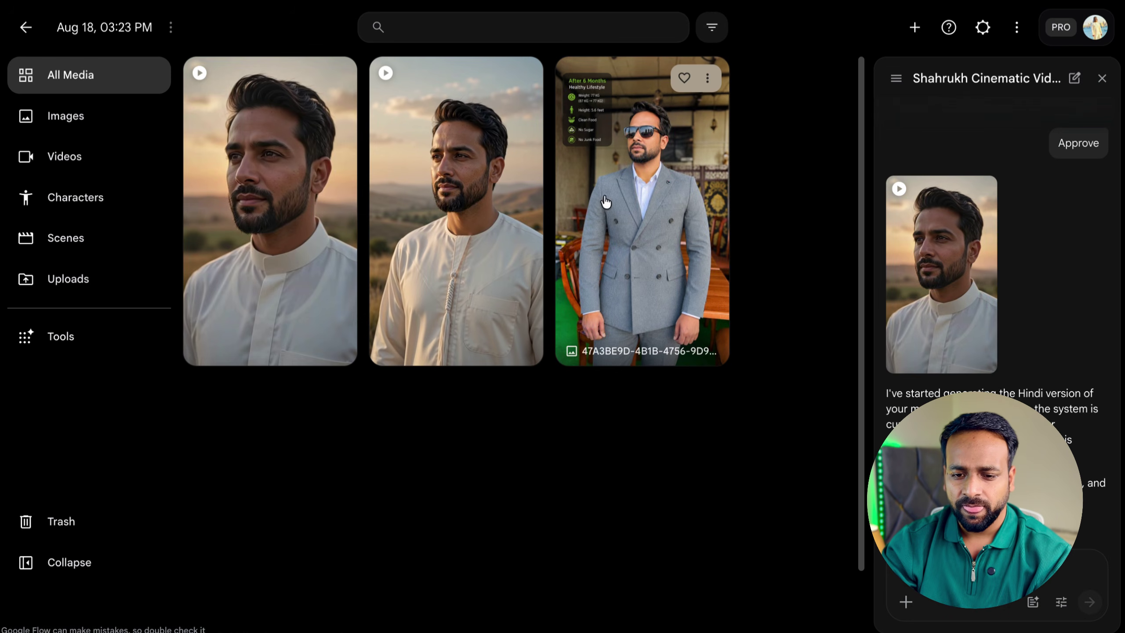
left_click(269, 228)
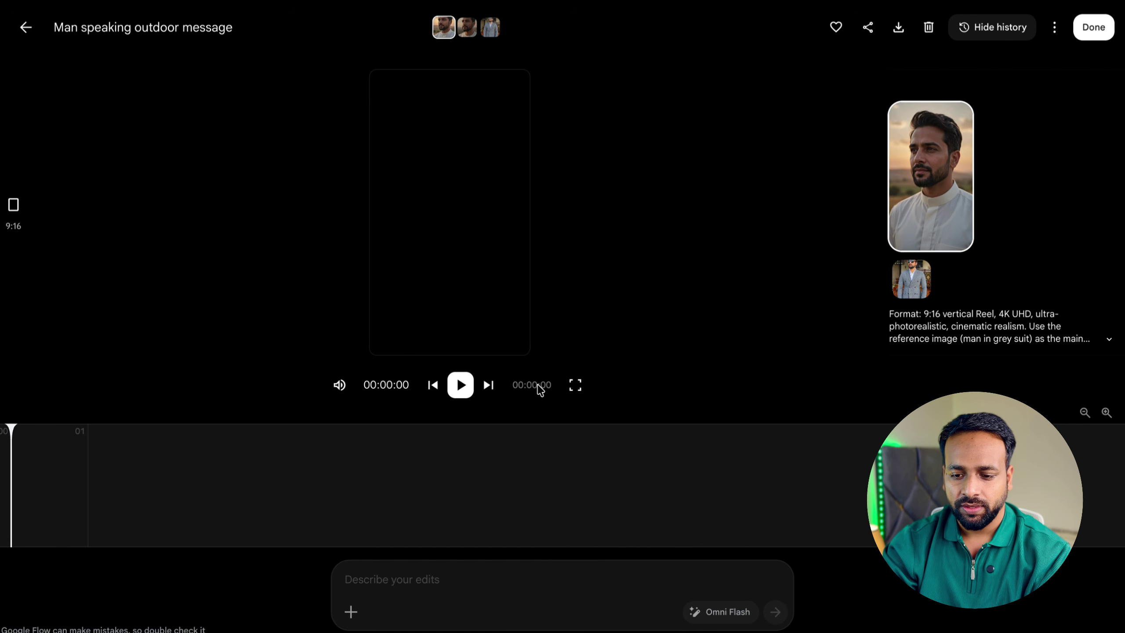
left_click(574, 385)
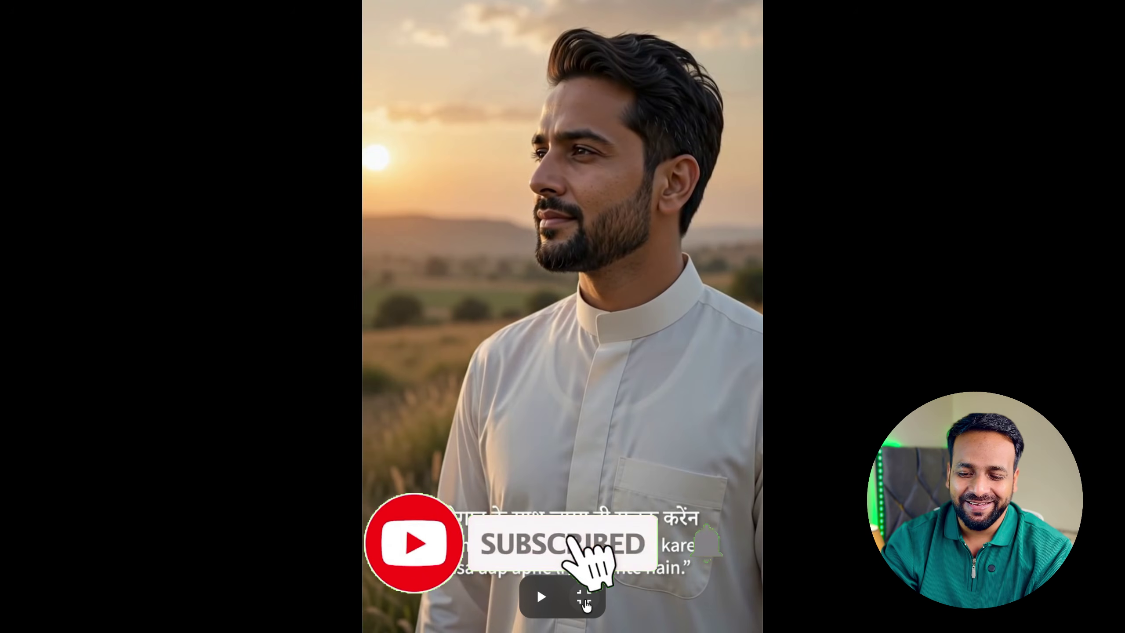
left_click(584, 599)
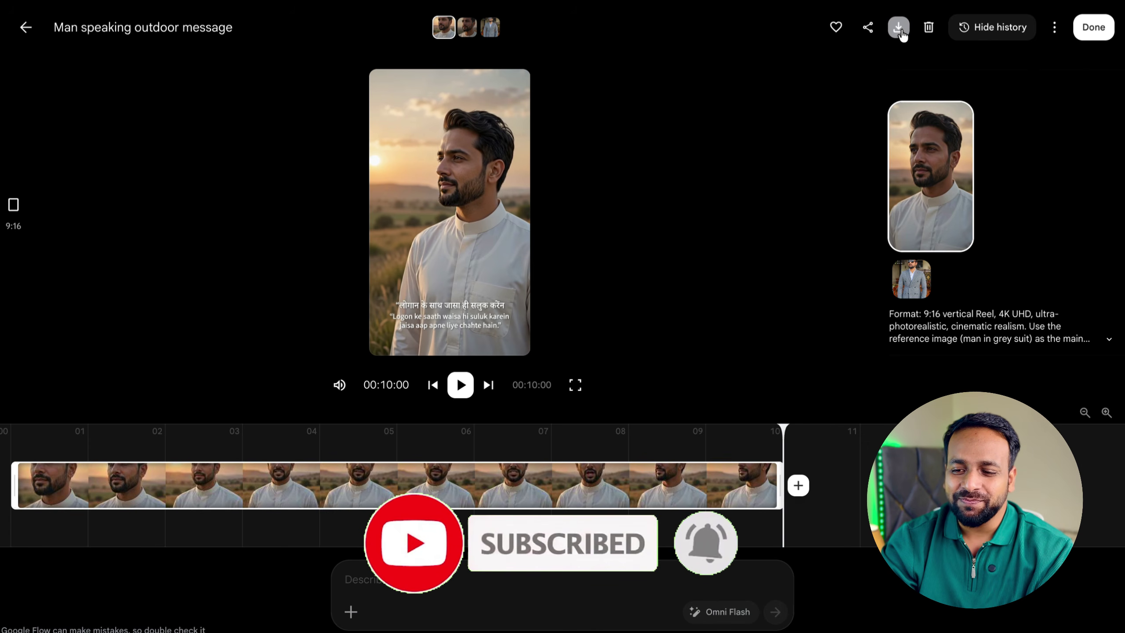
left_click(883, 30)
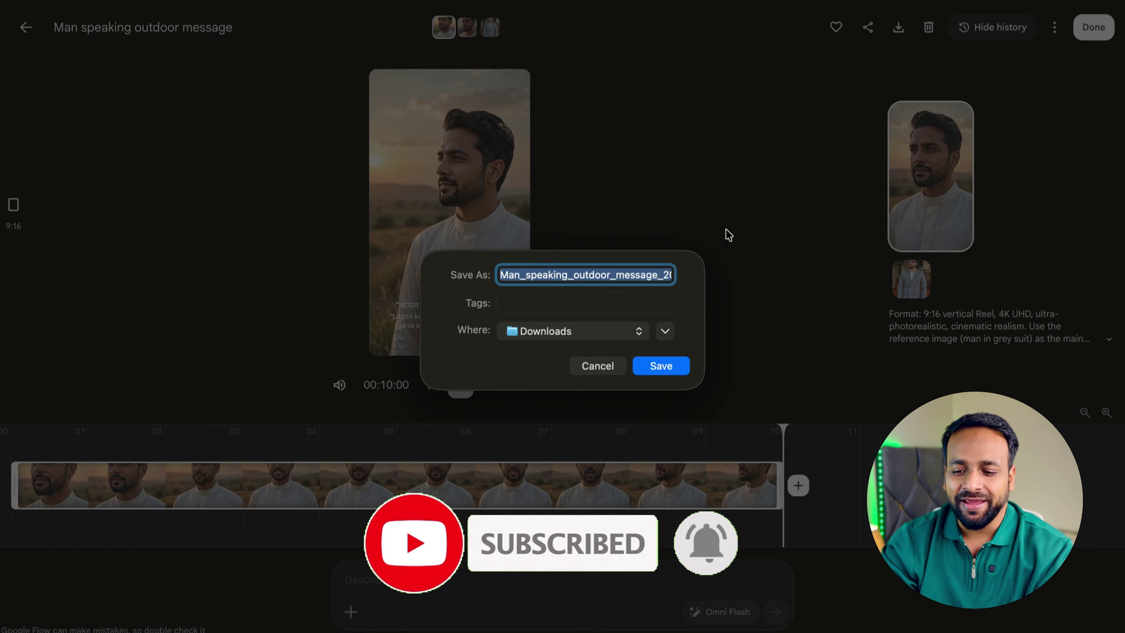
left_click(661, 358)
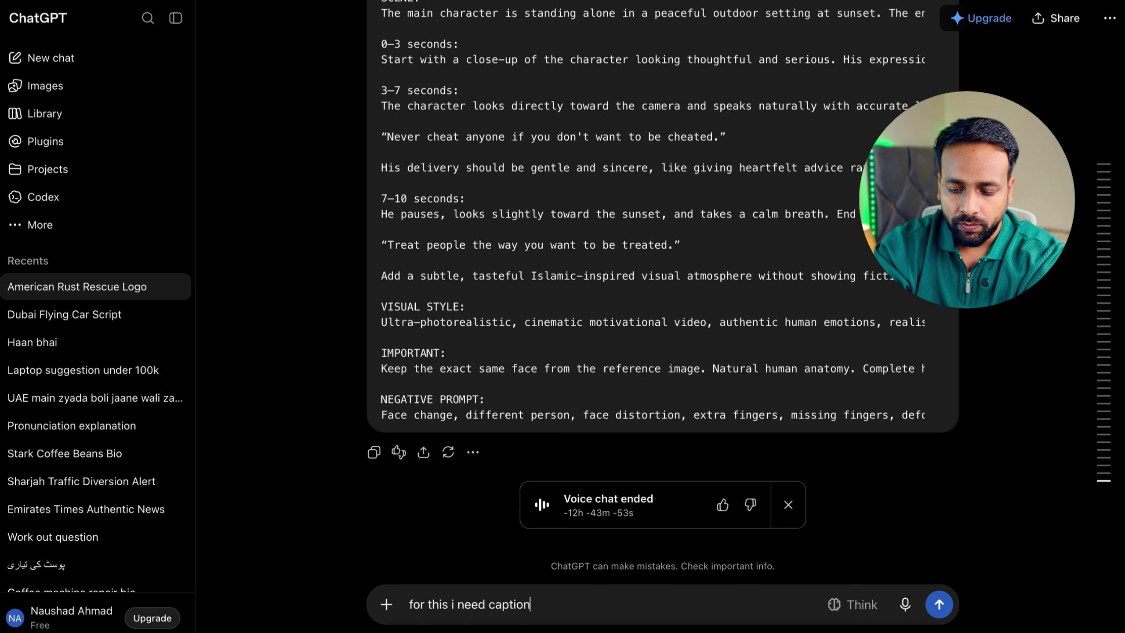
Step: Switch to ChatGPT and send the request "for this i need caption" below the video prompt
key("Return")
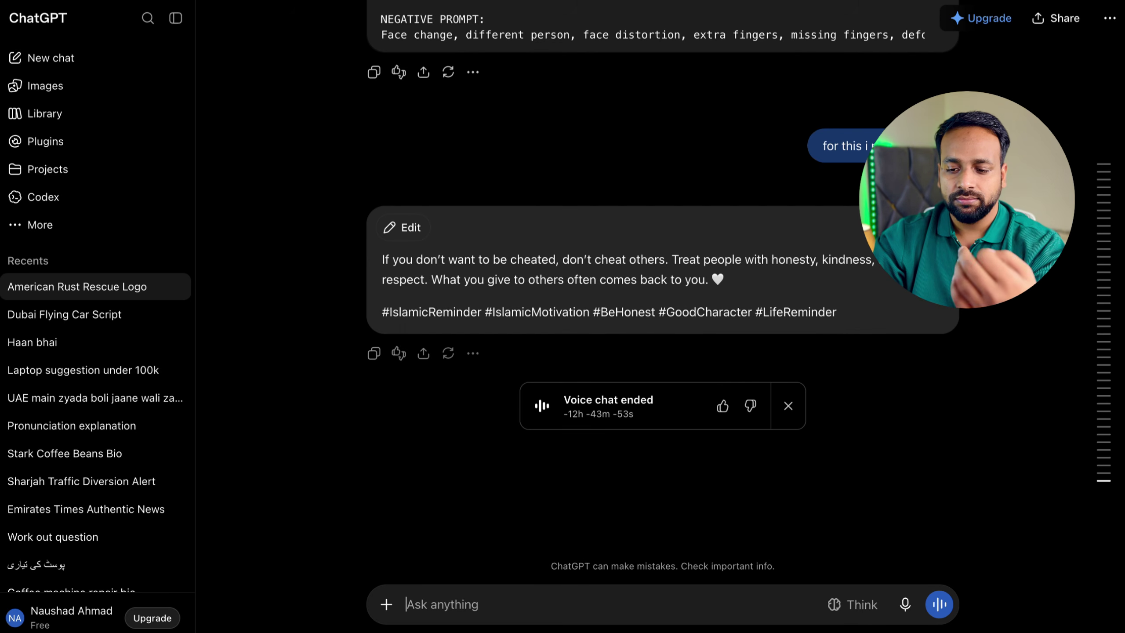
mouse_move(1103, 217)
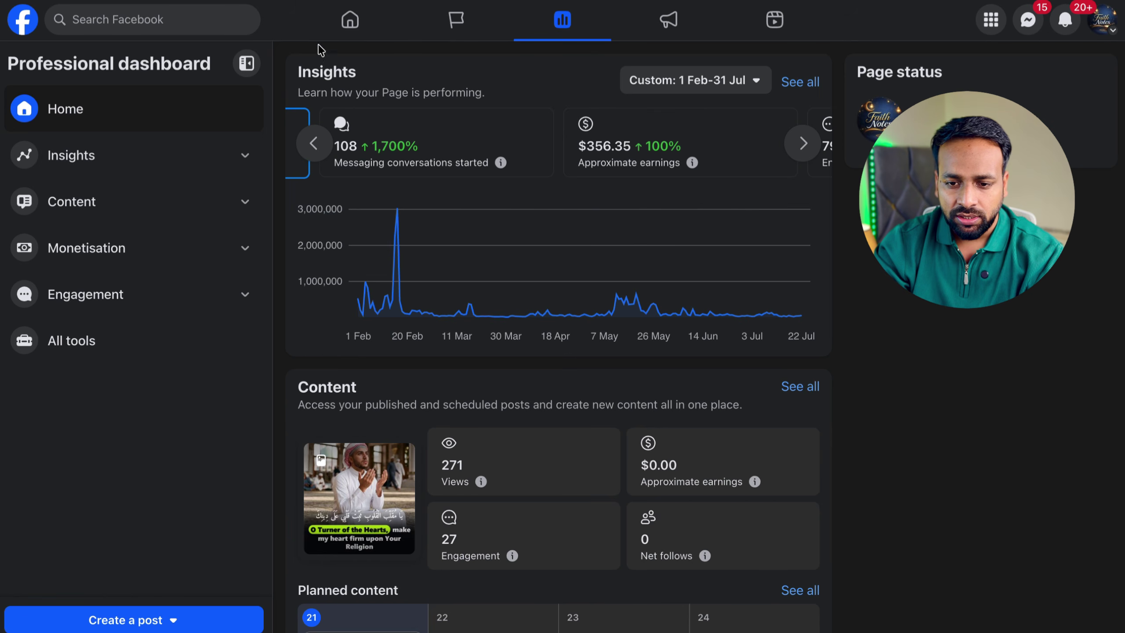
Step: Switch to Facebook, open the FaithNotes page from the home feed, and start creating a new reel
left_click(355, 28)
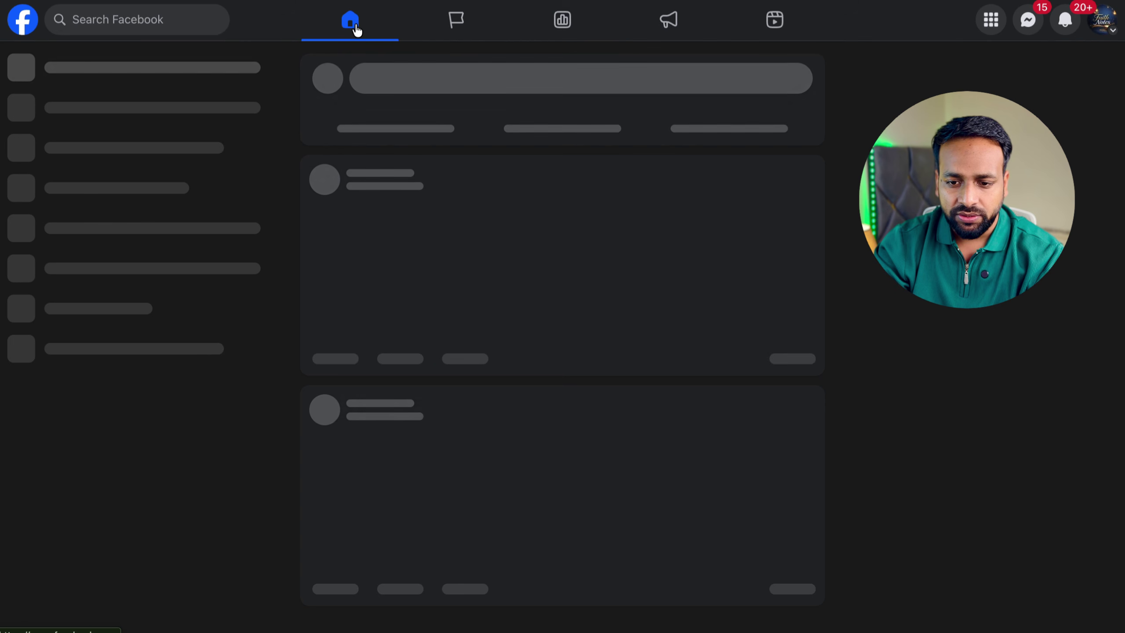
left_click(188, 68)
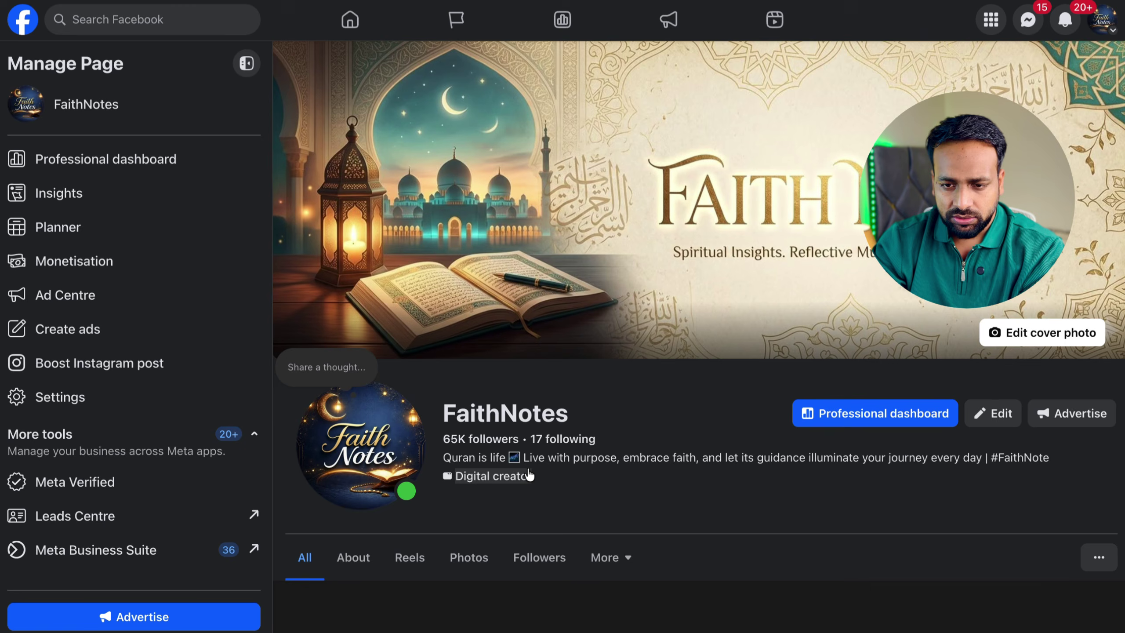
scroll(527, 474, "down", 3)
left_click(1012, 538)
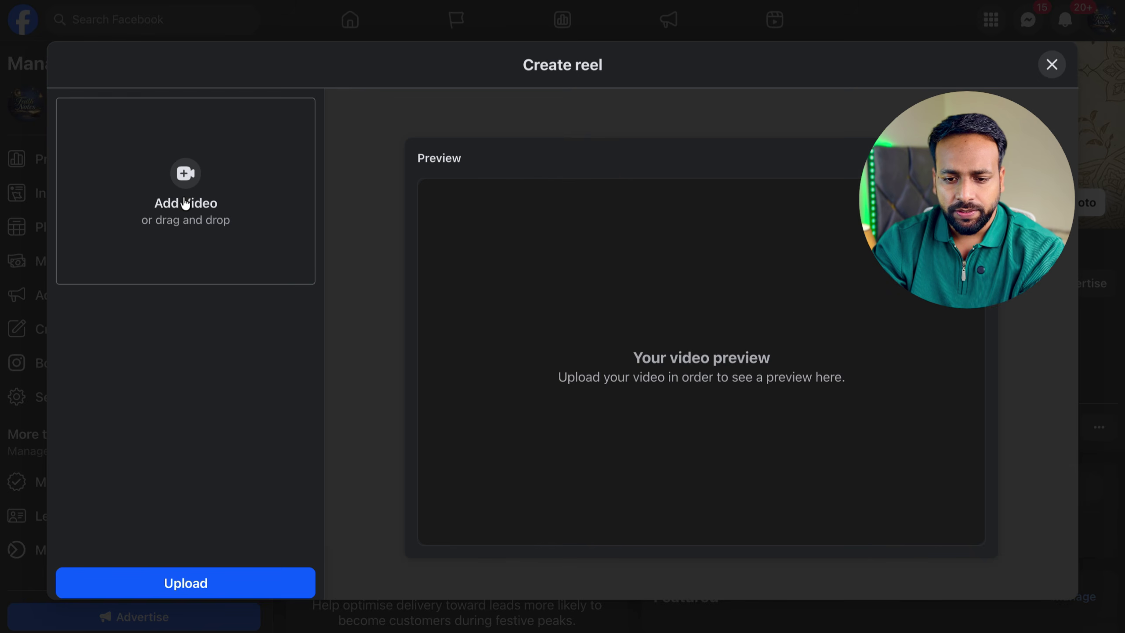
Step: Upload 0821 (1)(1).mov to the new reel and continue to the reel editing stage
left_click(185, 203)
left_click(510, 272)
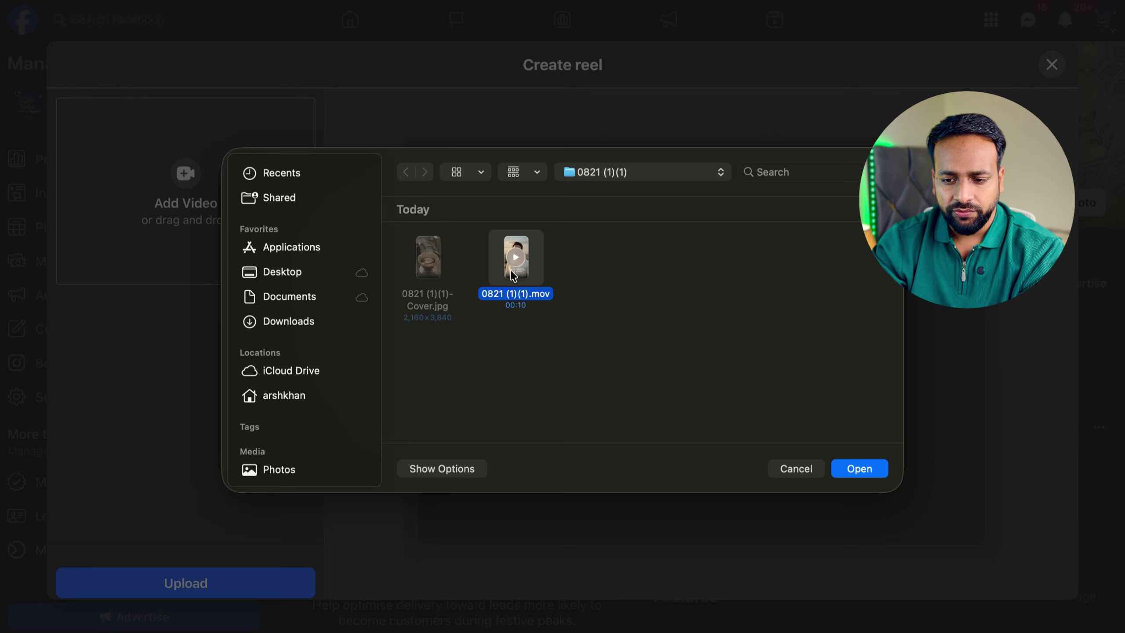
left_click(869, 469)
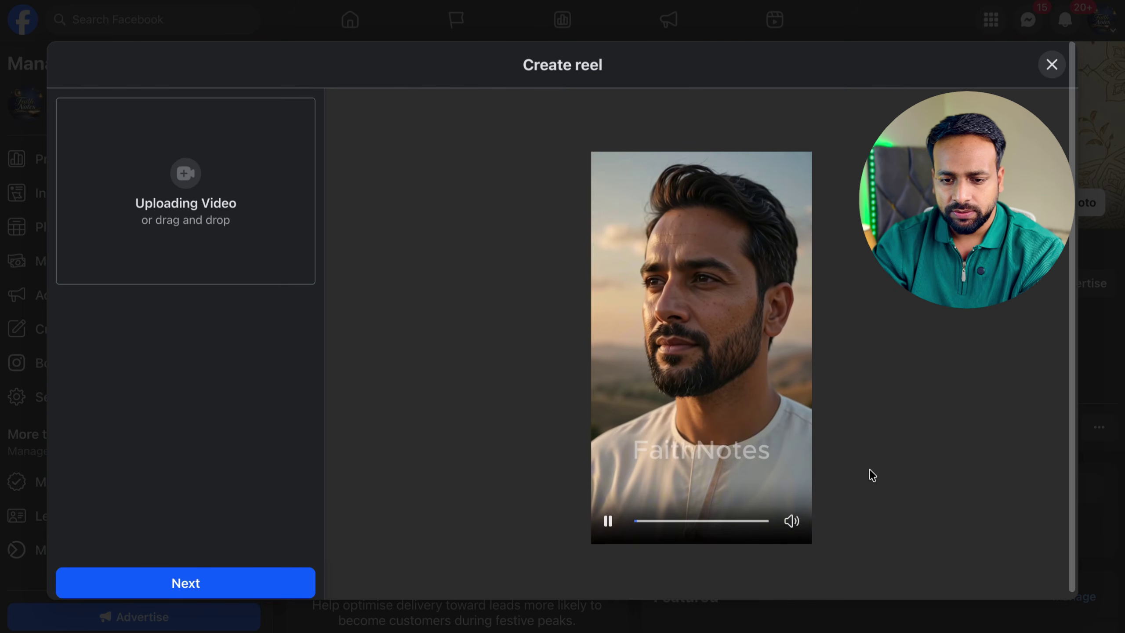
left_click(172, 587)
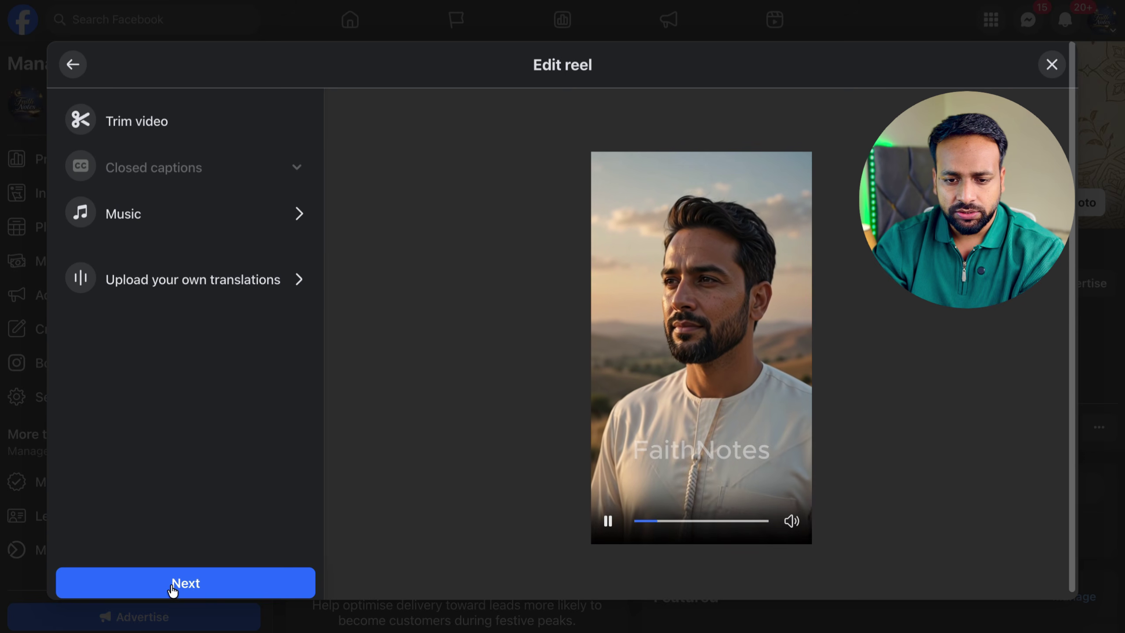
Step: Proceed to the reel settings, paste the copied caption as the description, and replace its #LifeReminder hashtag with #FaithNotes
left_click(231, 584)
key("super+v")
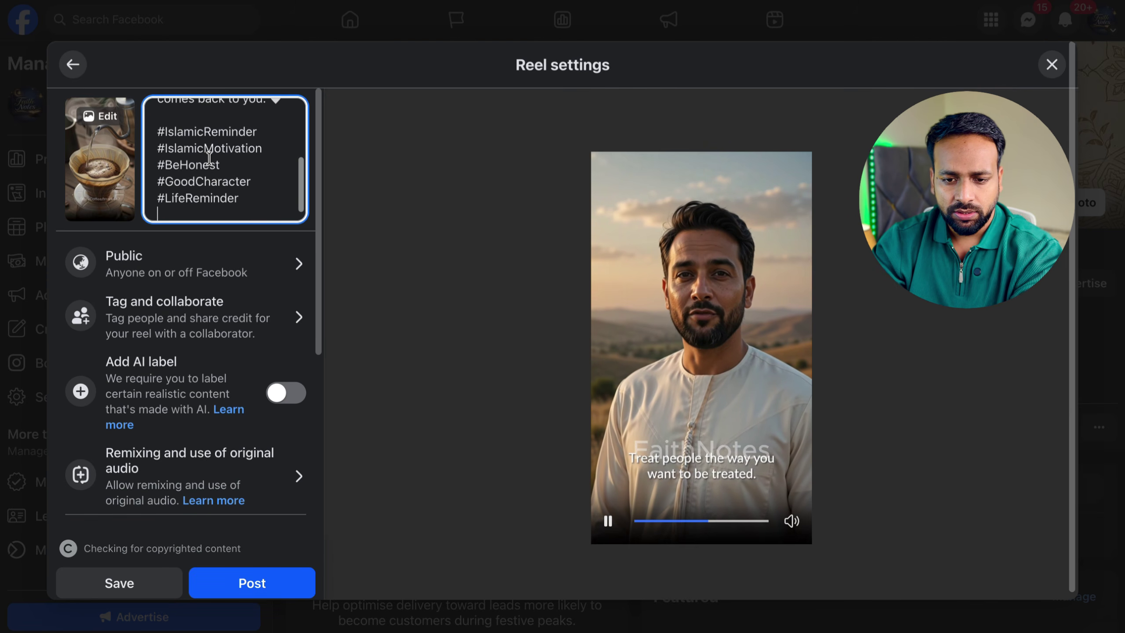
double_click(228, 197)
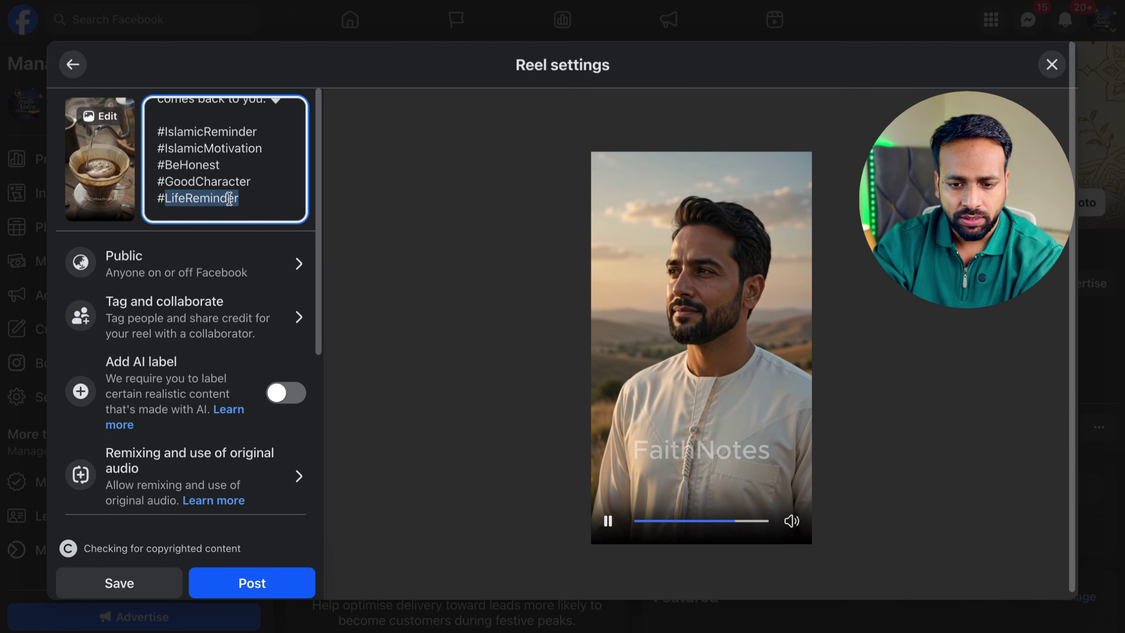
key("BackSpace")
key("BackSpace")
key("BackSpace")
type("#fa")
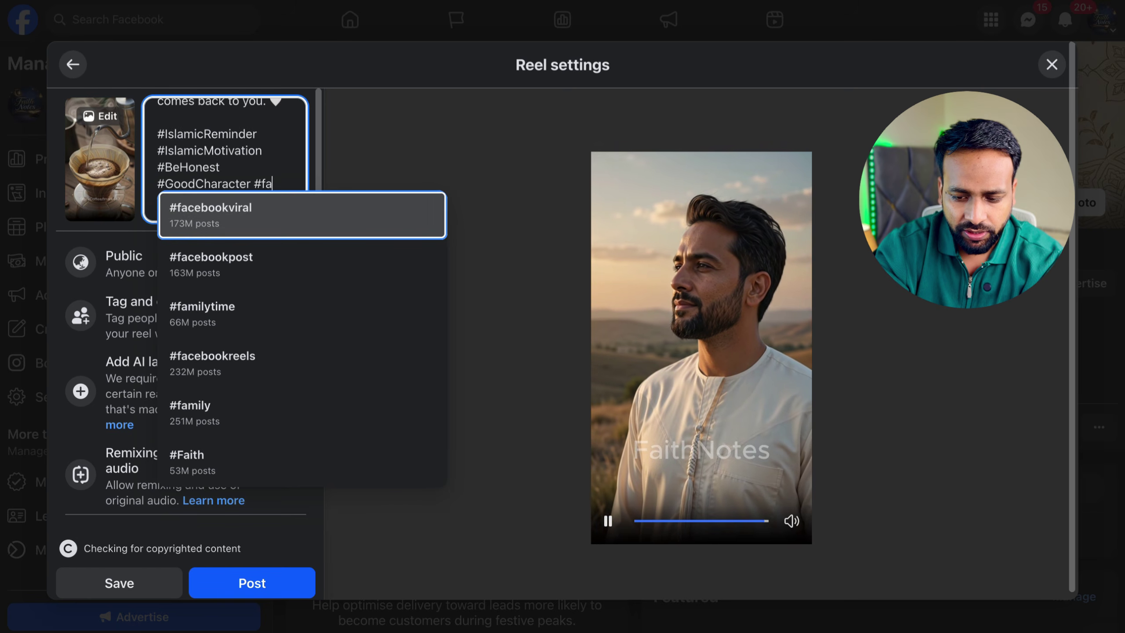
type("ithnotes")
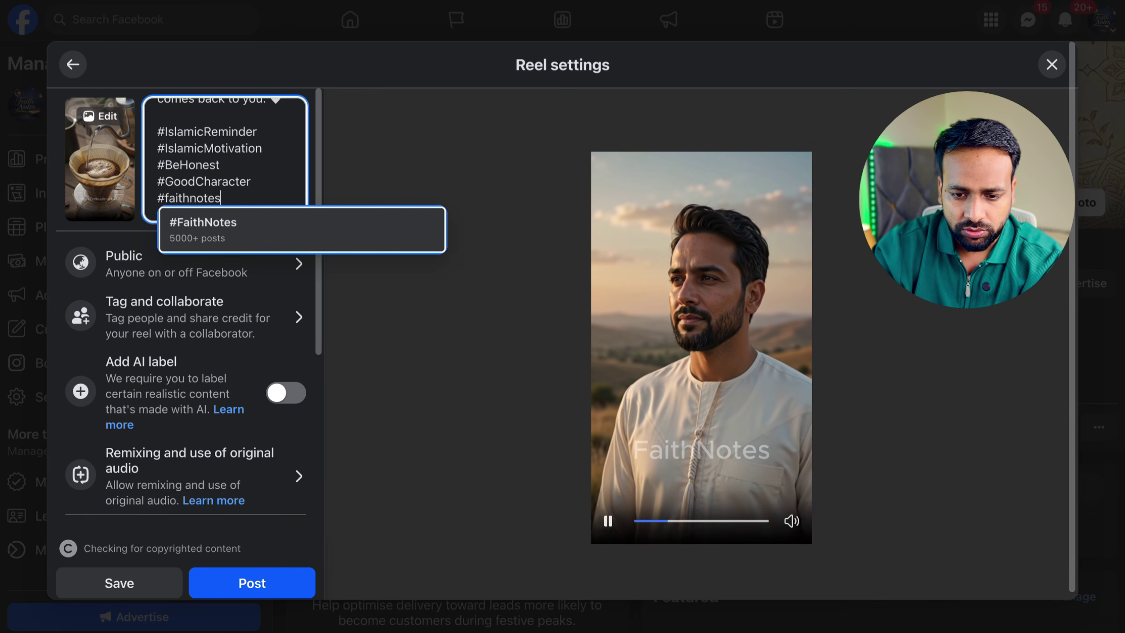
left_click(233, 228)
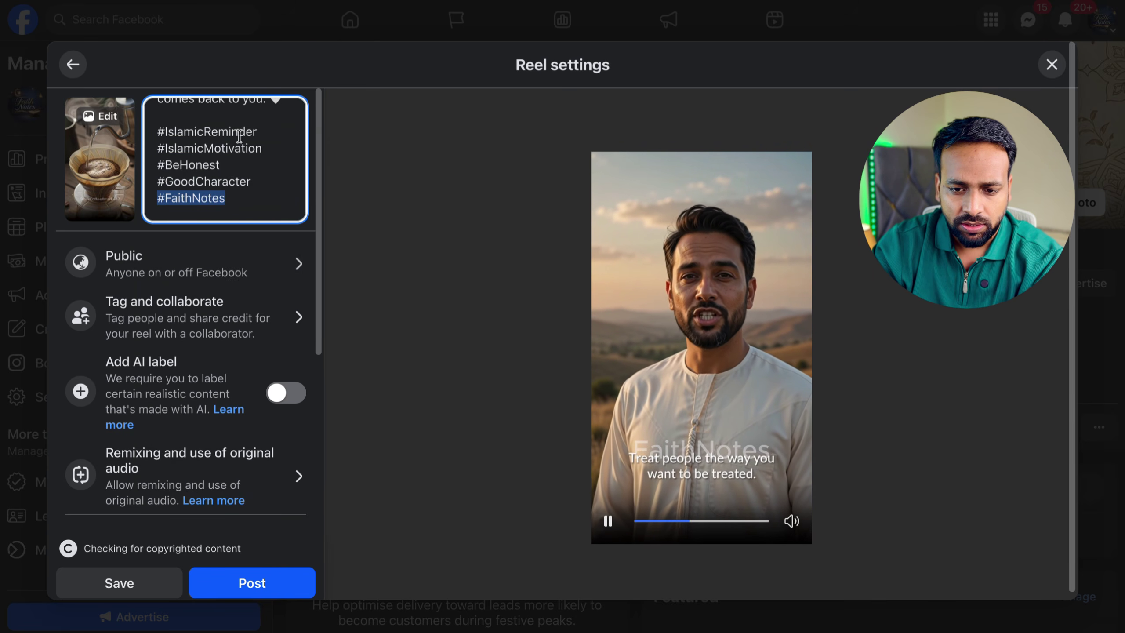
Step: Turn on the AI label for the reel and add the line "Ai Generated video" above the hashtags in the description
left_click(356, 457)
scroll(283, 151, "up", 2)
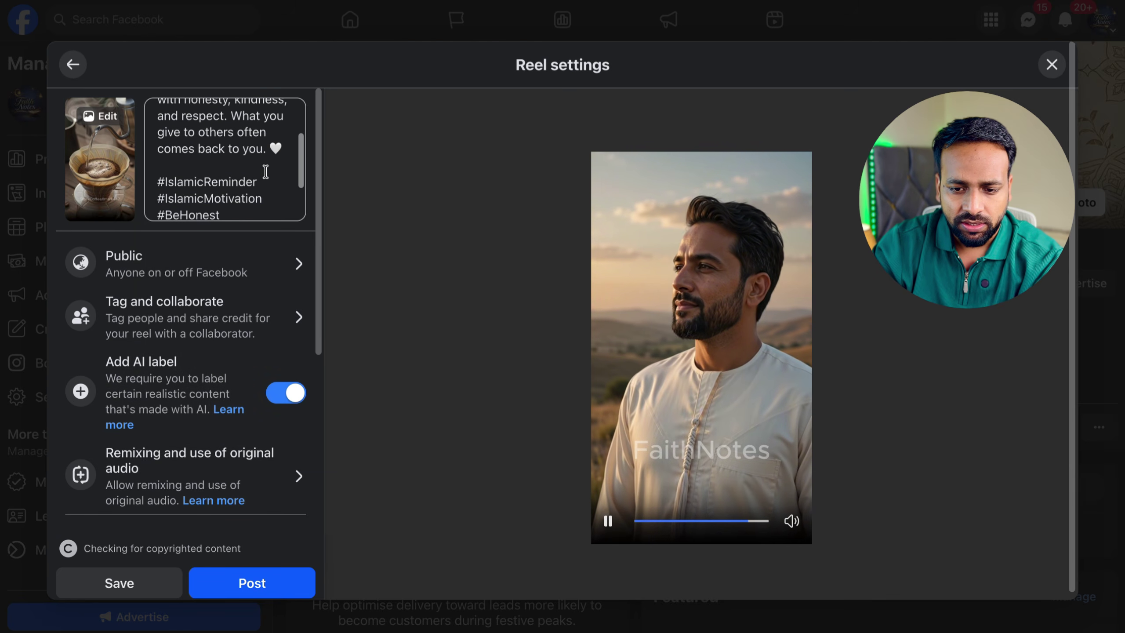
left_click(285, 148)
key("Return")
key("Return")
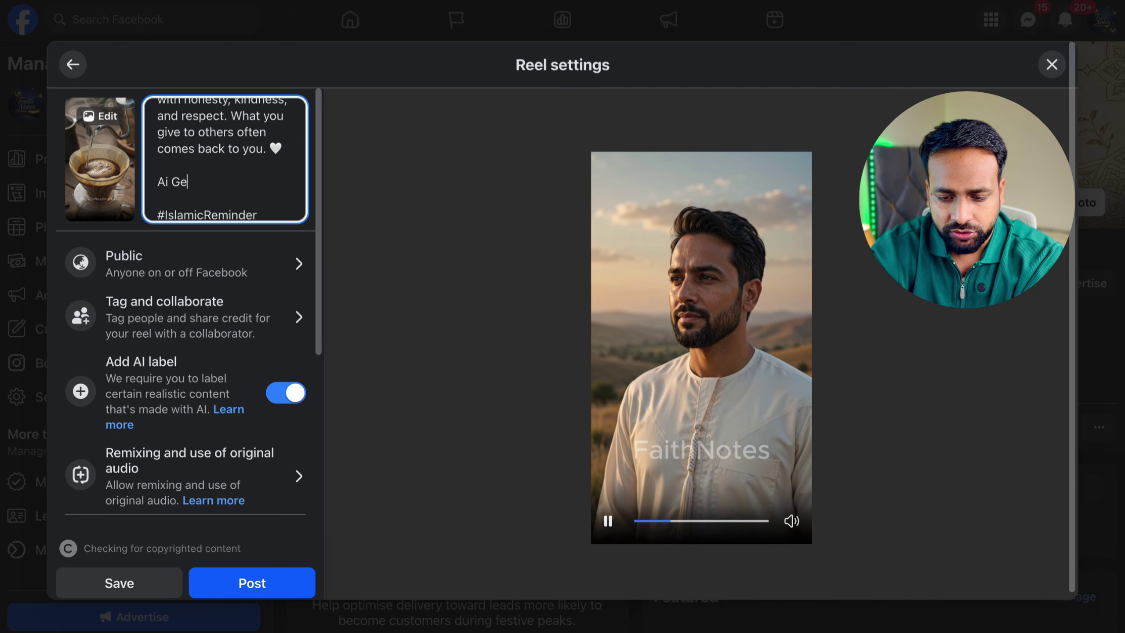
type("Ai Gere")
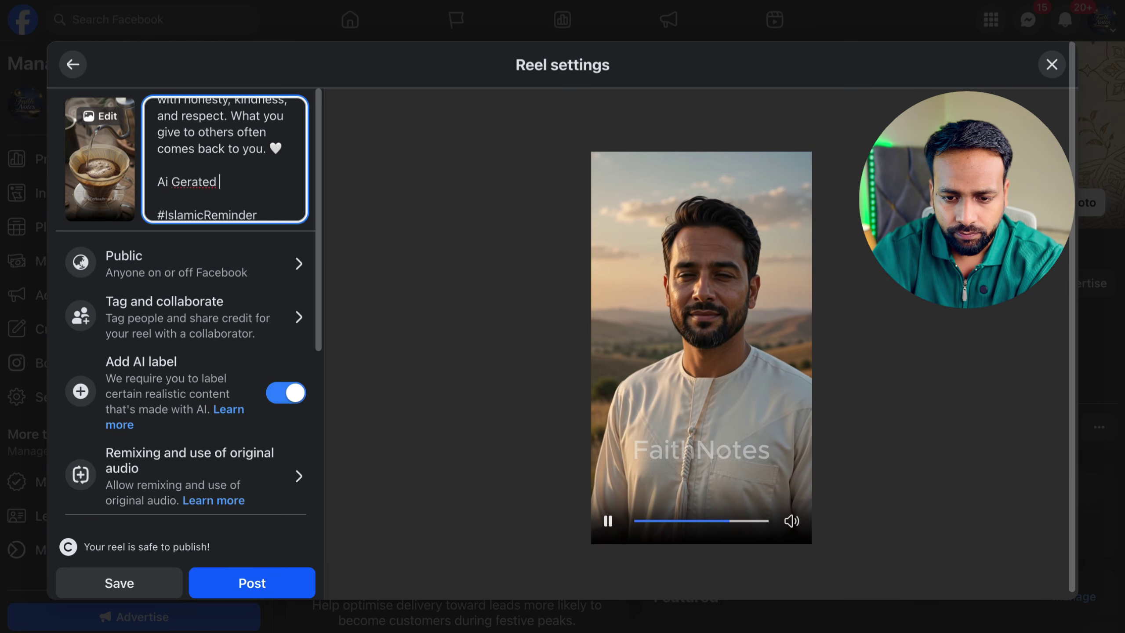
type("t")
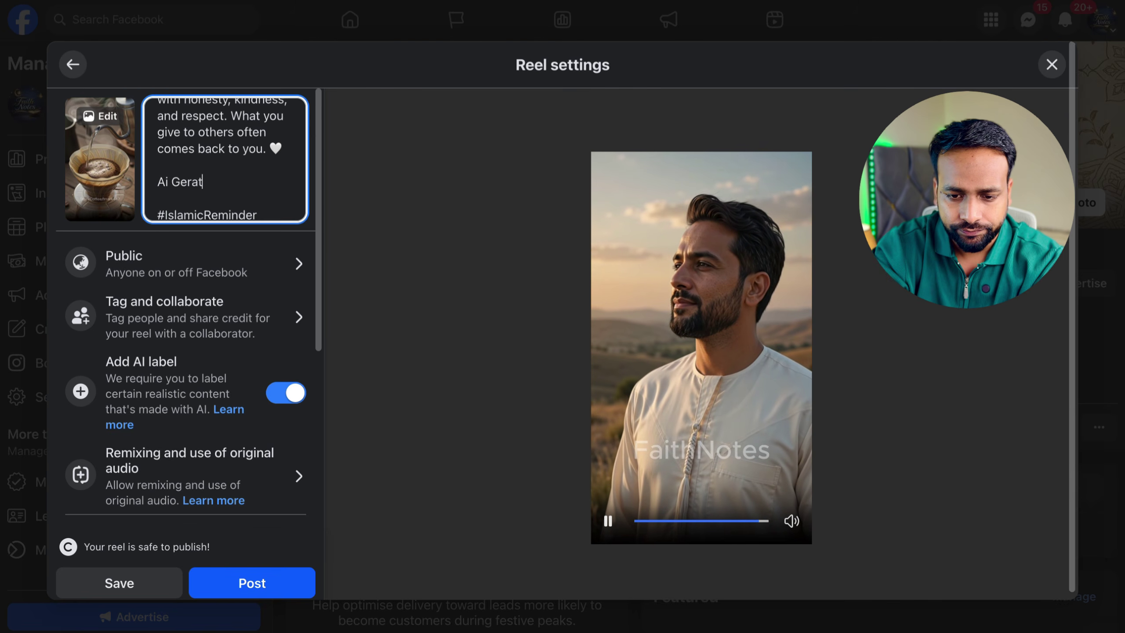
key("BackSpace")
key("BackSpace")
key("BackSpace")
type("nerat")
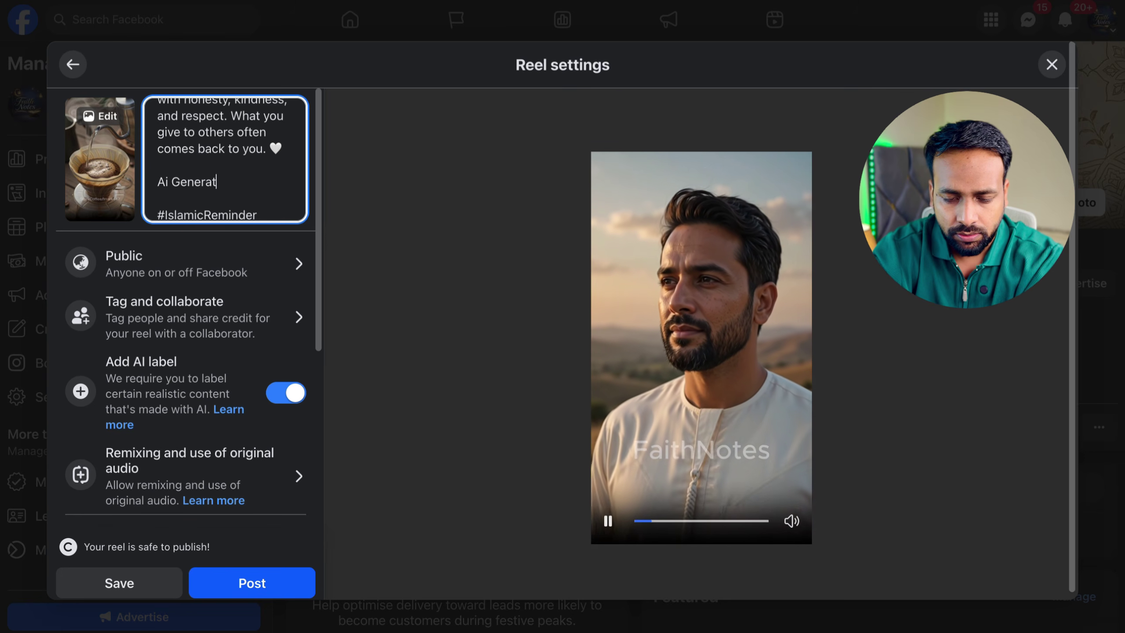
type("ed vido")
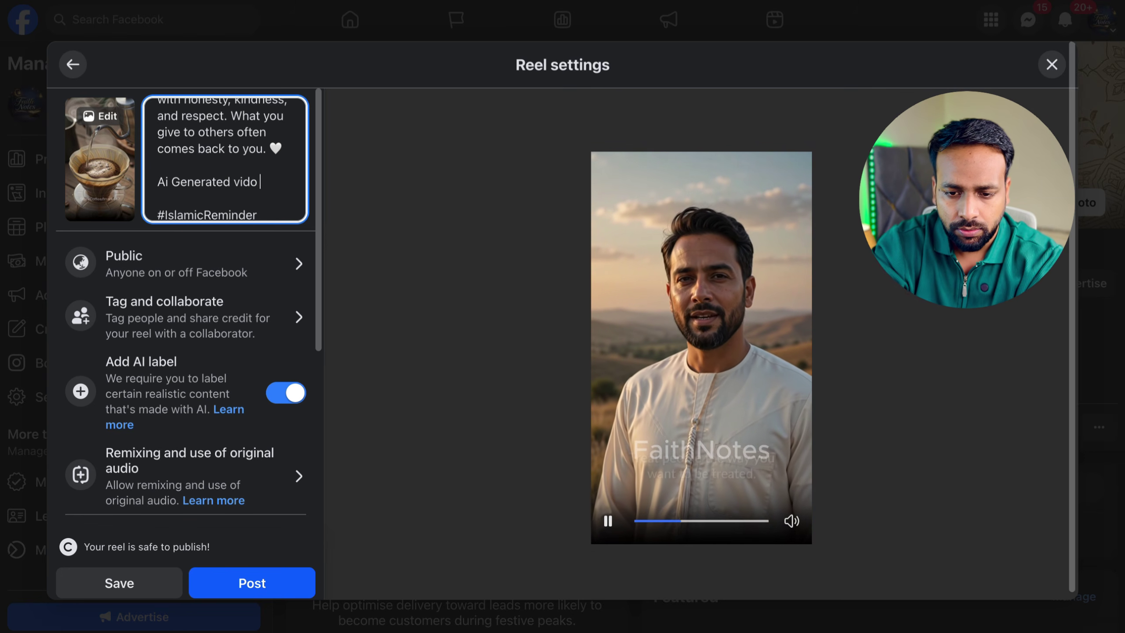
key("BackSpace")
key("BackSpace")
type("eo")
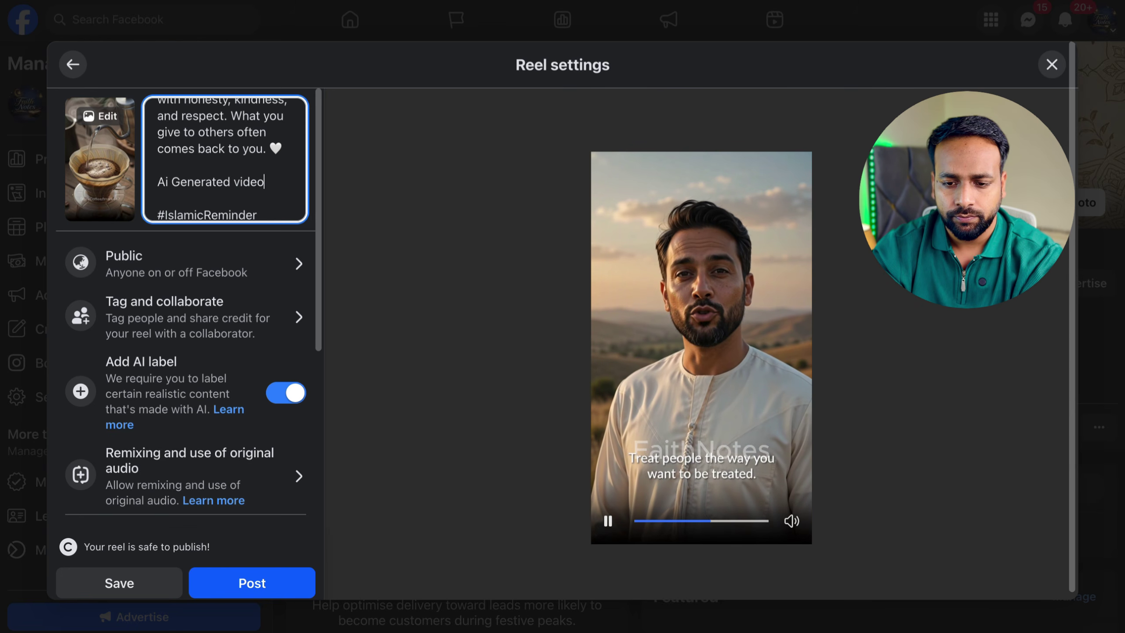
Step: Post the reel immediately and open the published reel from the FaithNotes page's reels
scroll(217, 345, "down", 5)
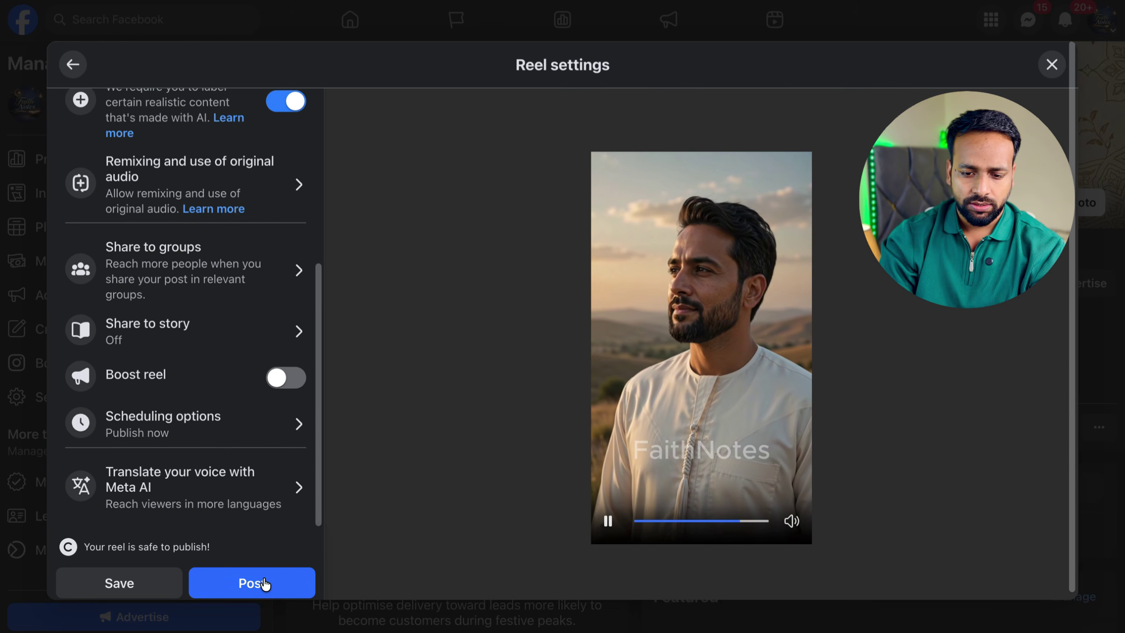
left_click(252, 583)
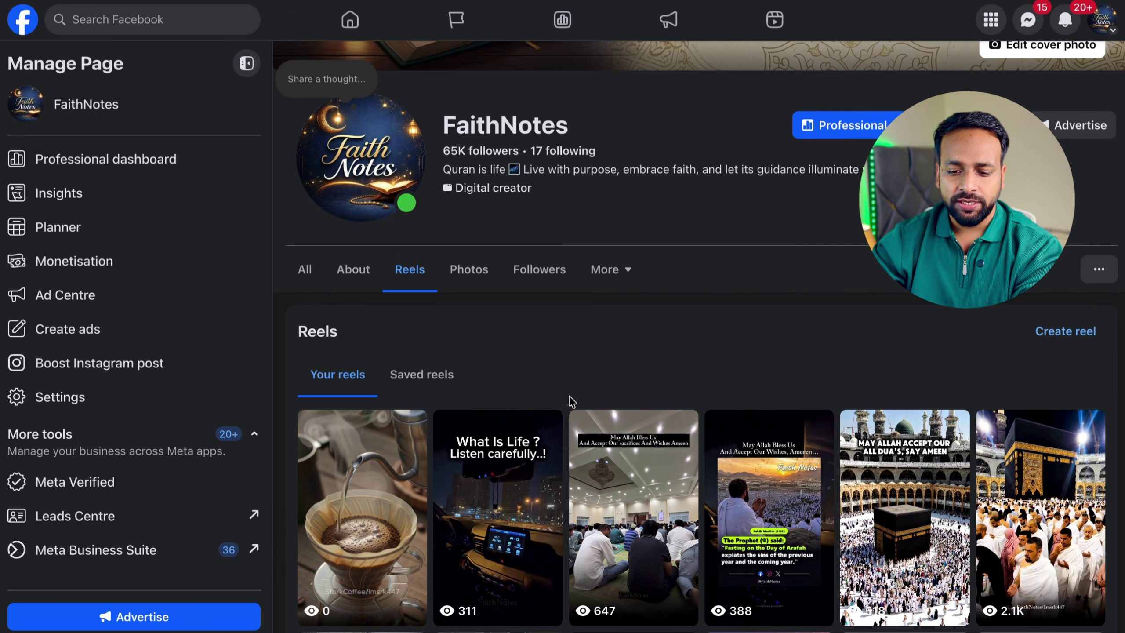
left_click(416, 494)
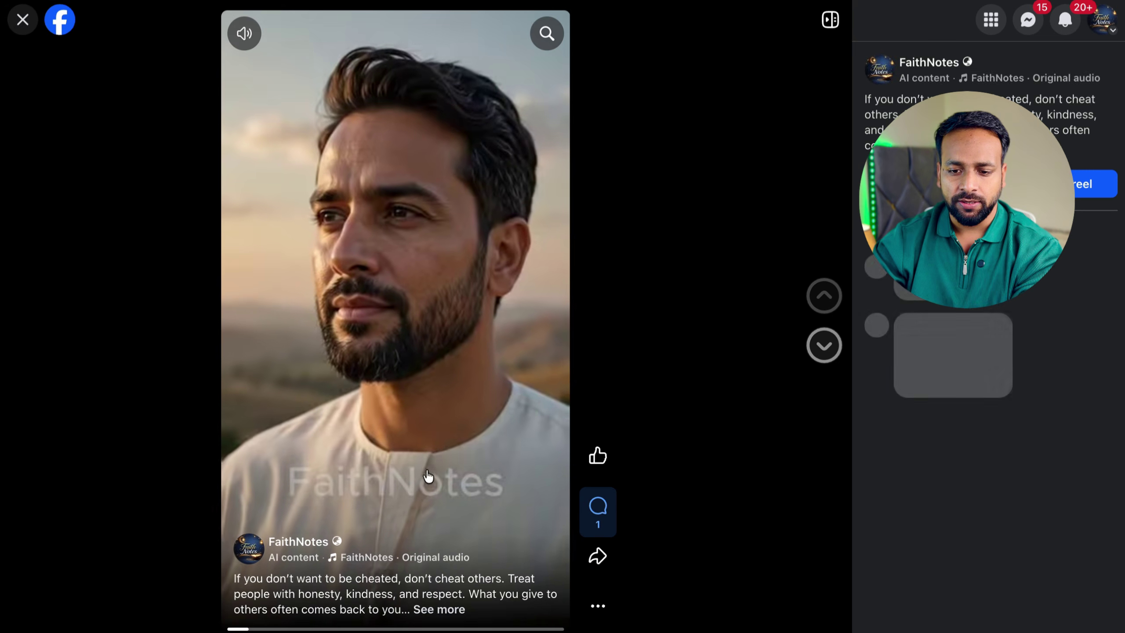